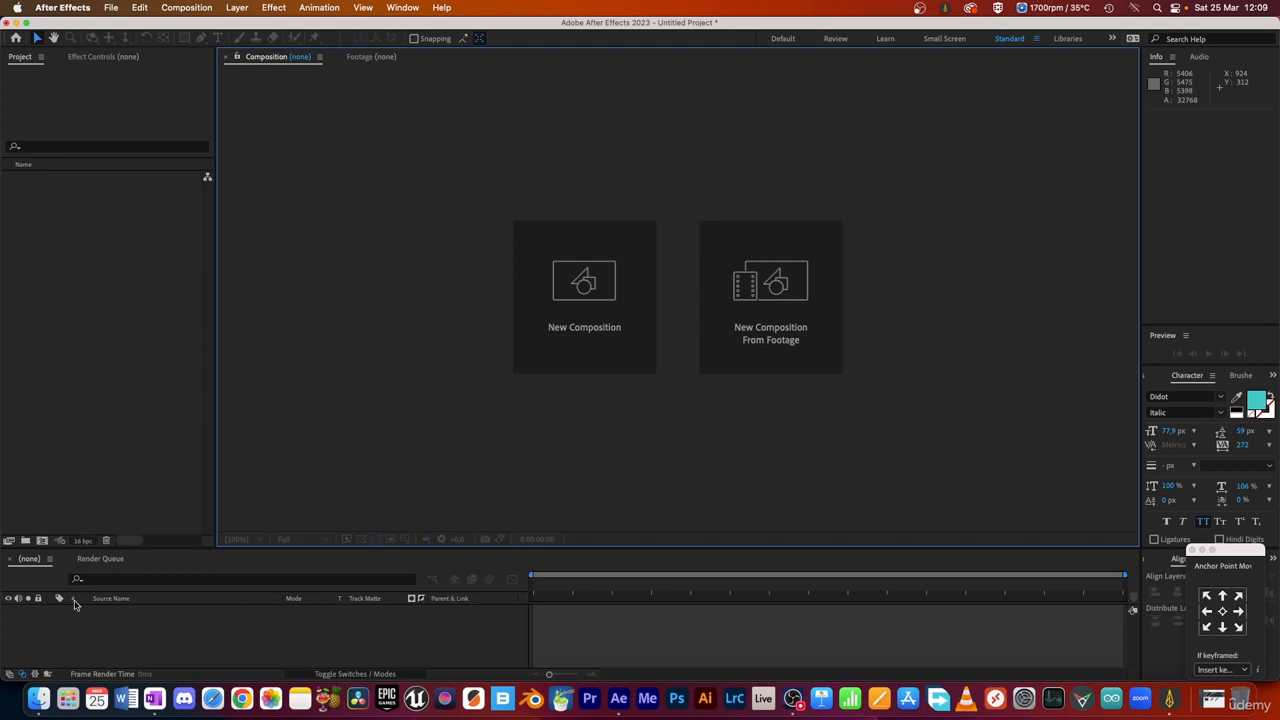
Step: Switch to Finder and watch a preview of Footage_Clip1_1080.mov from the Footage folder
click(39, 698)
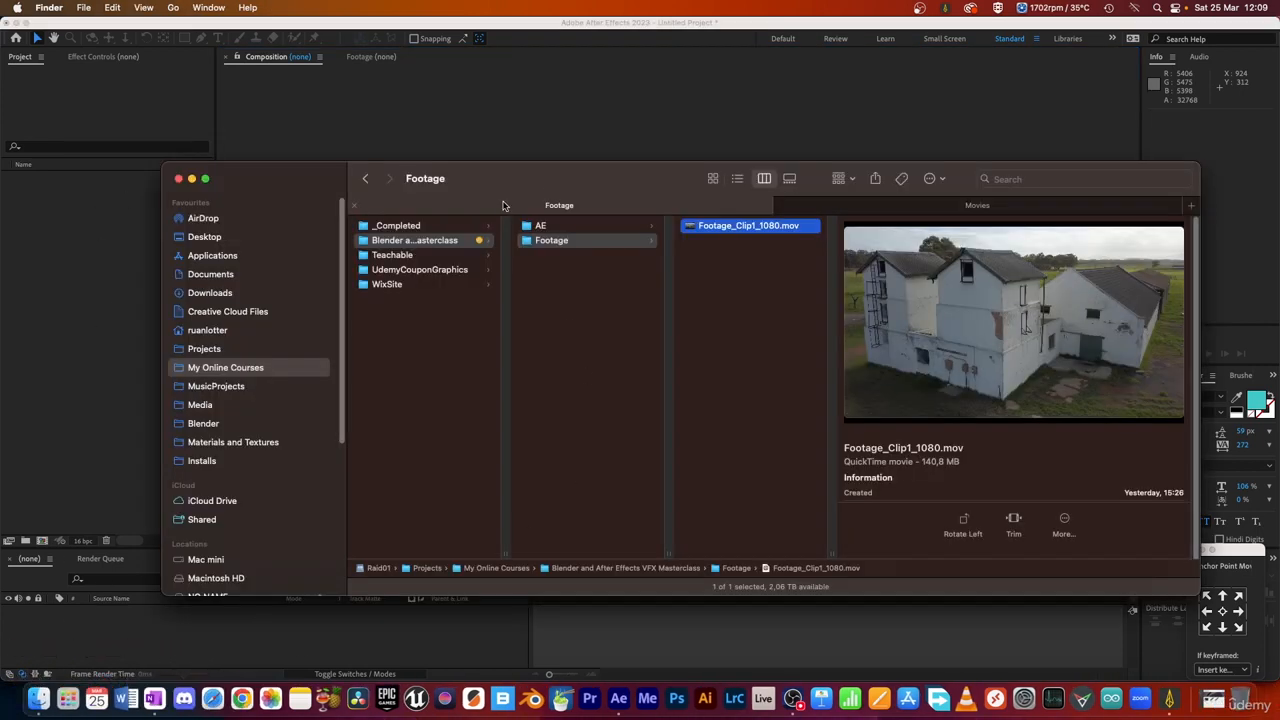
drag(546, 175, 566, 171)
click(743, 266)
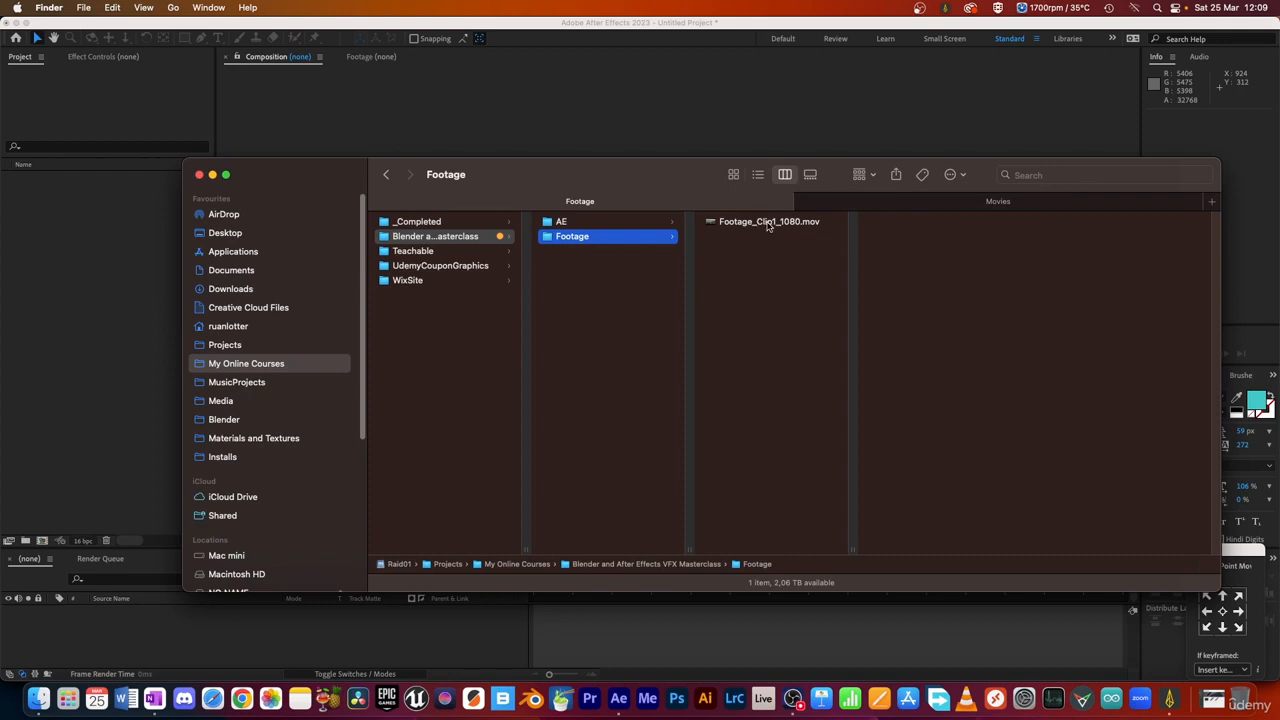
click(768, 223)
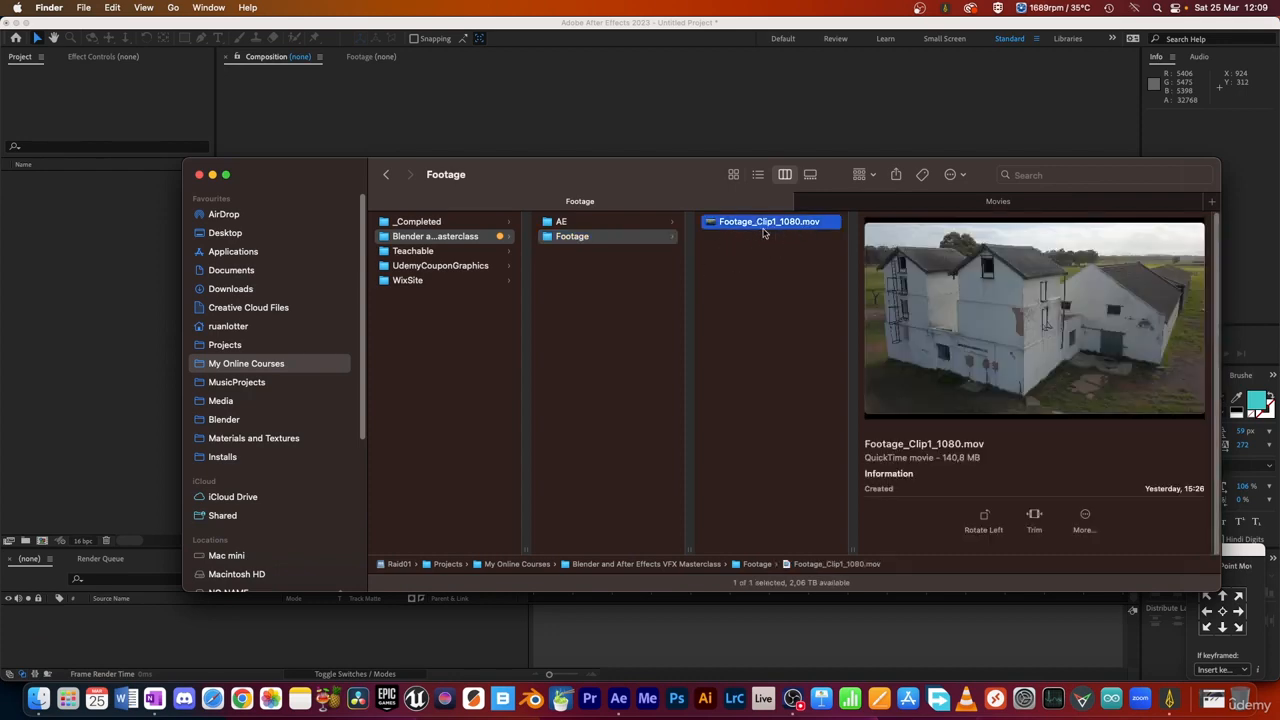
key(space)
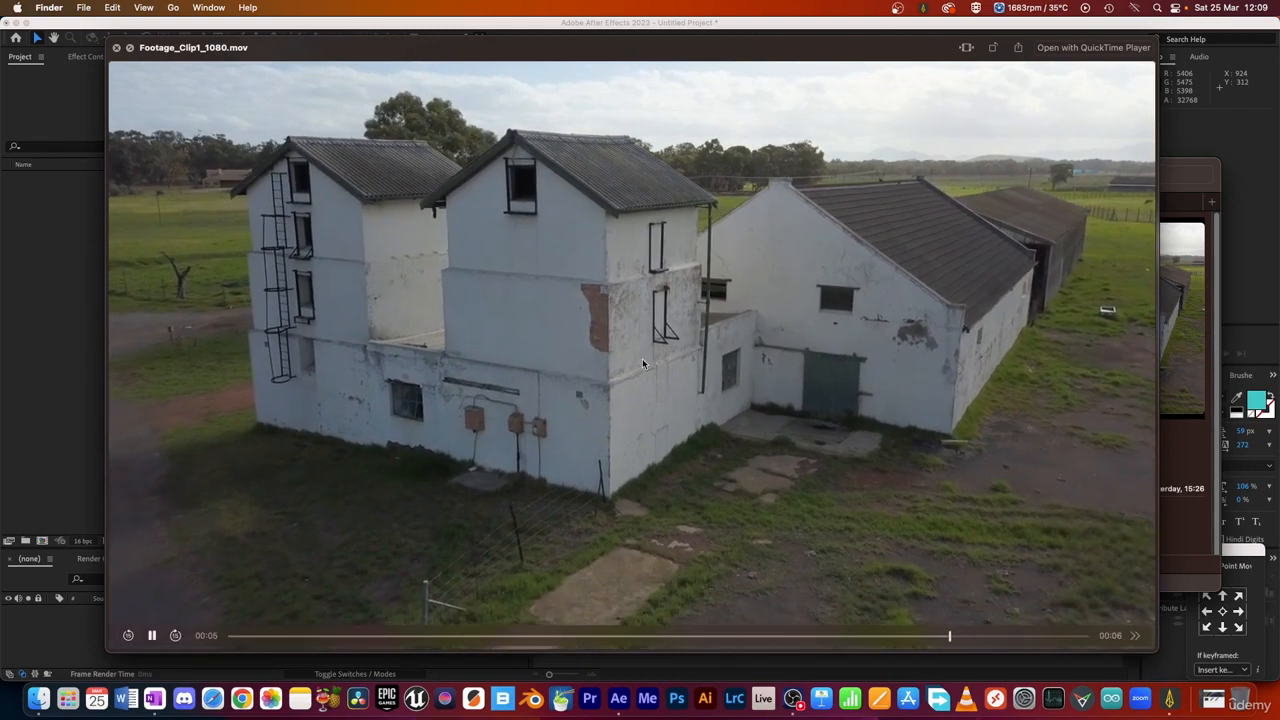
key(space)
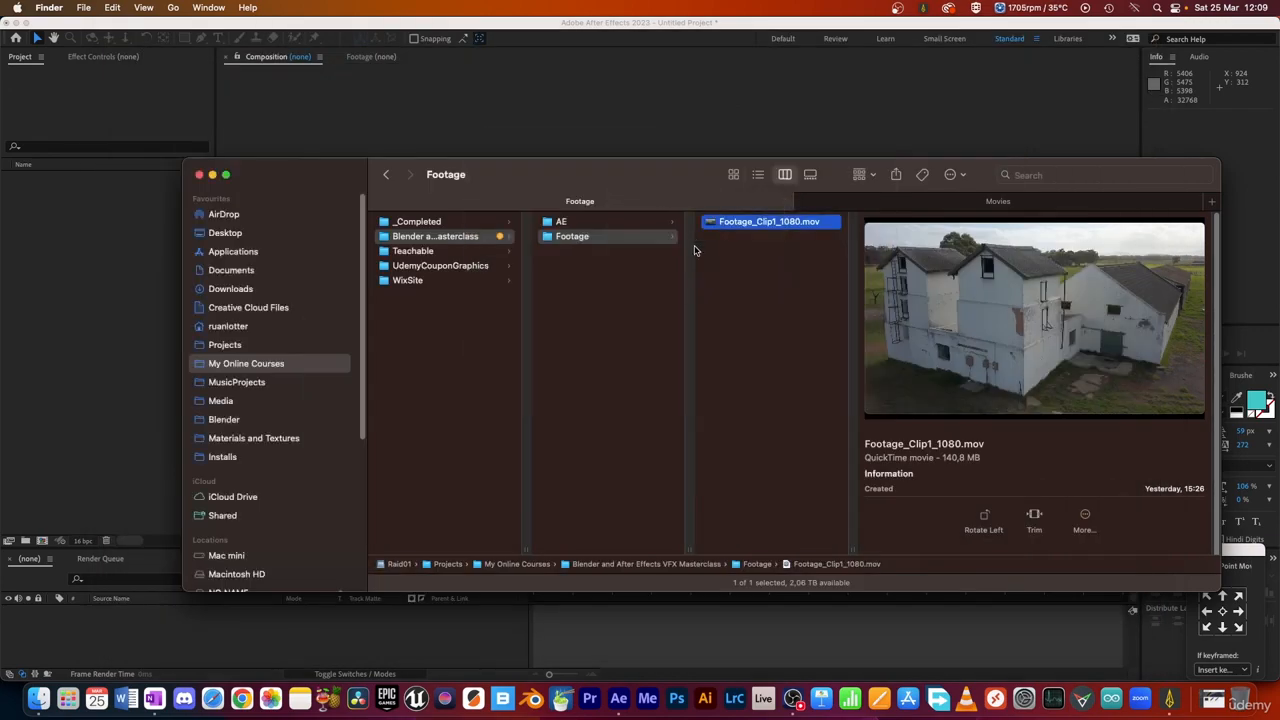
Step: Import Footage_Clip1_1080.mov from Finder into the After Effects project and create a composition from it
drag(637, 180, 671, 186)
drag(745, 230, 69, 251)
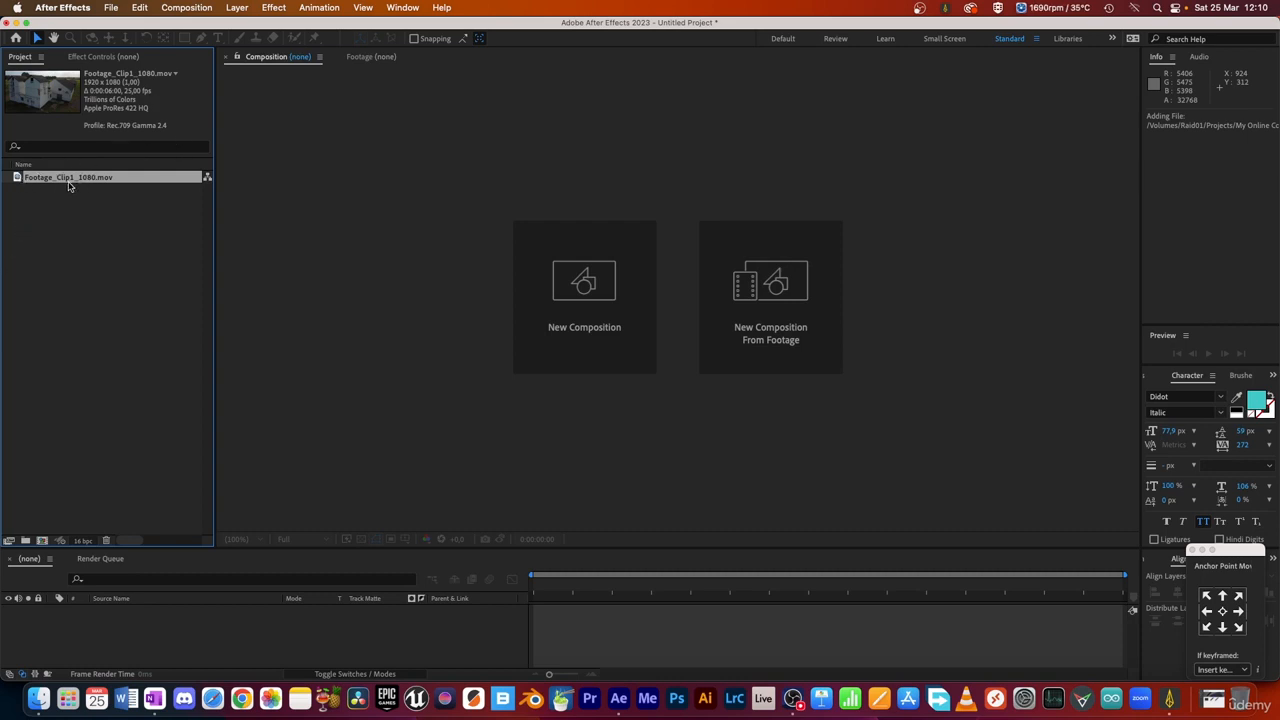
drag(16, 180, 42, 541)
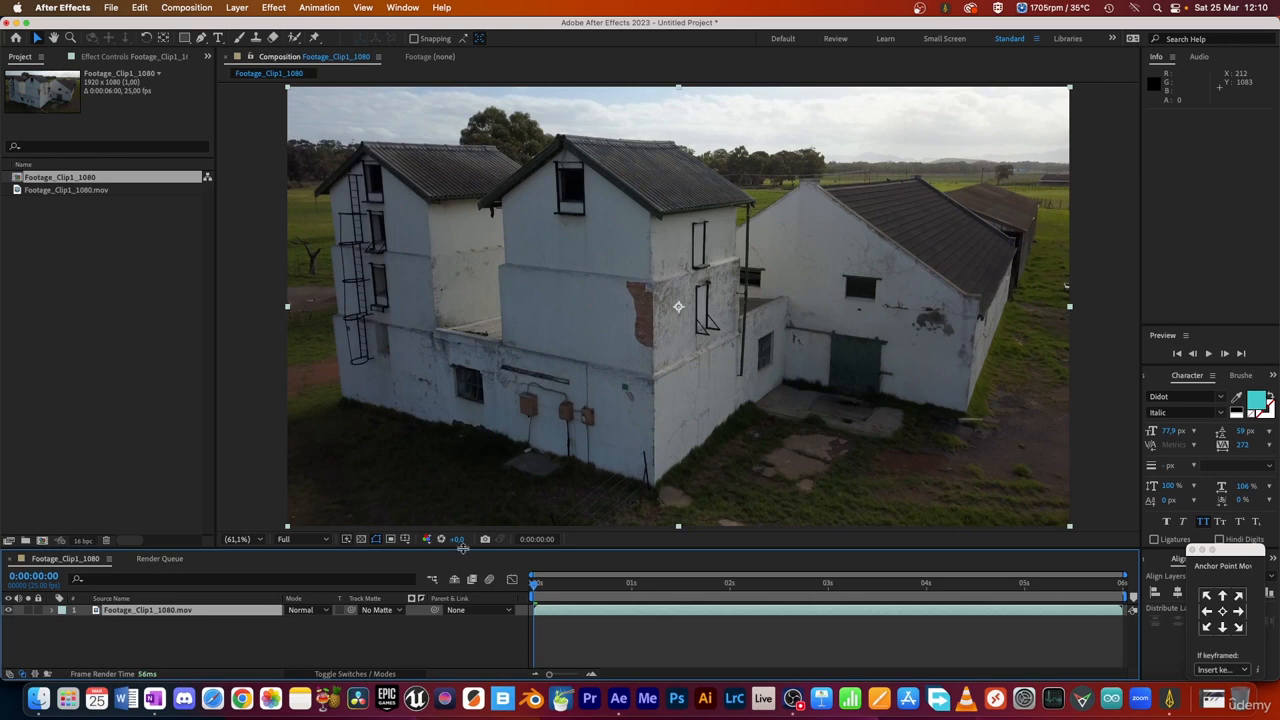
Step: Play back the Footage_Clip1_1080 composition to review the drone shot
drag(462, 549, 470, 523)
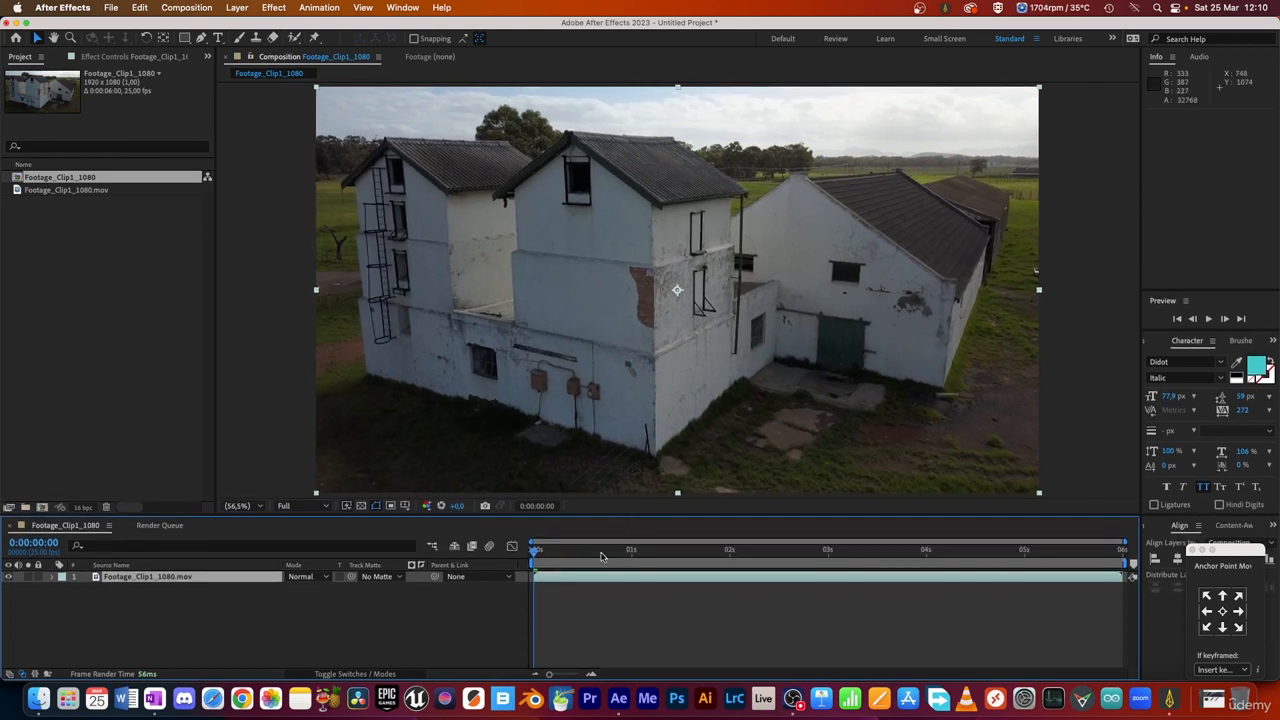
key(space)
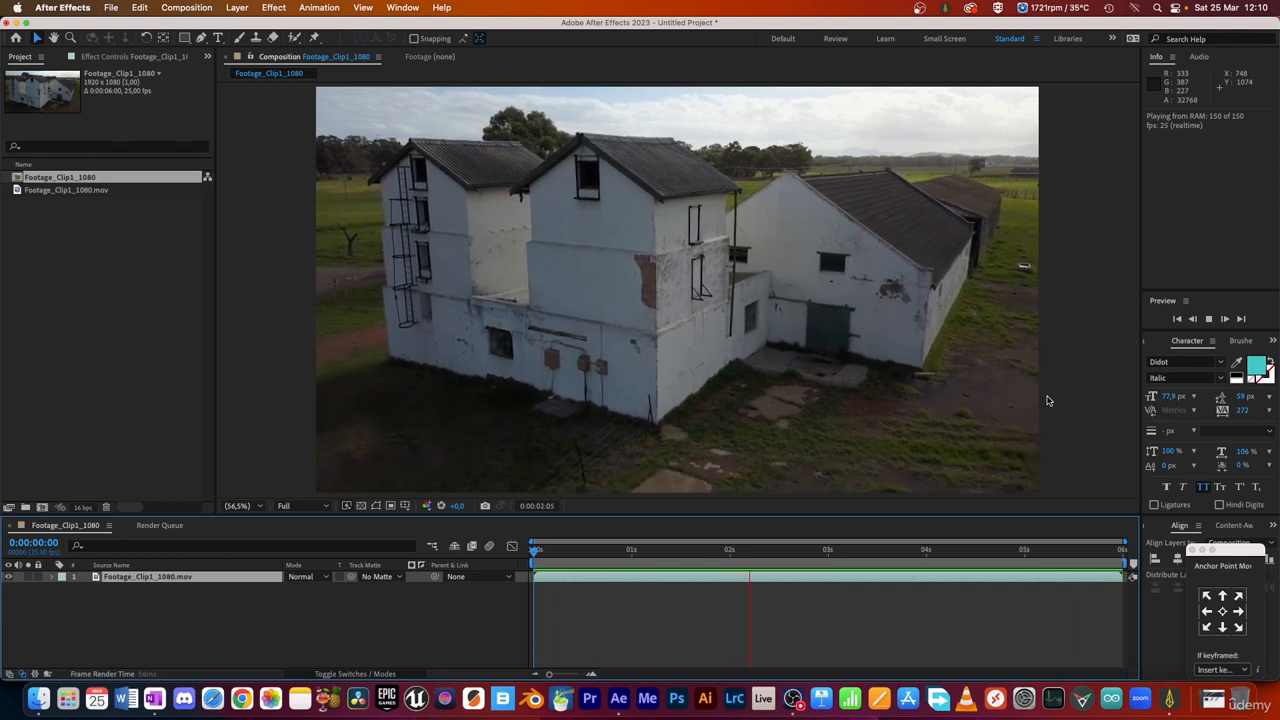
key(space)
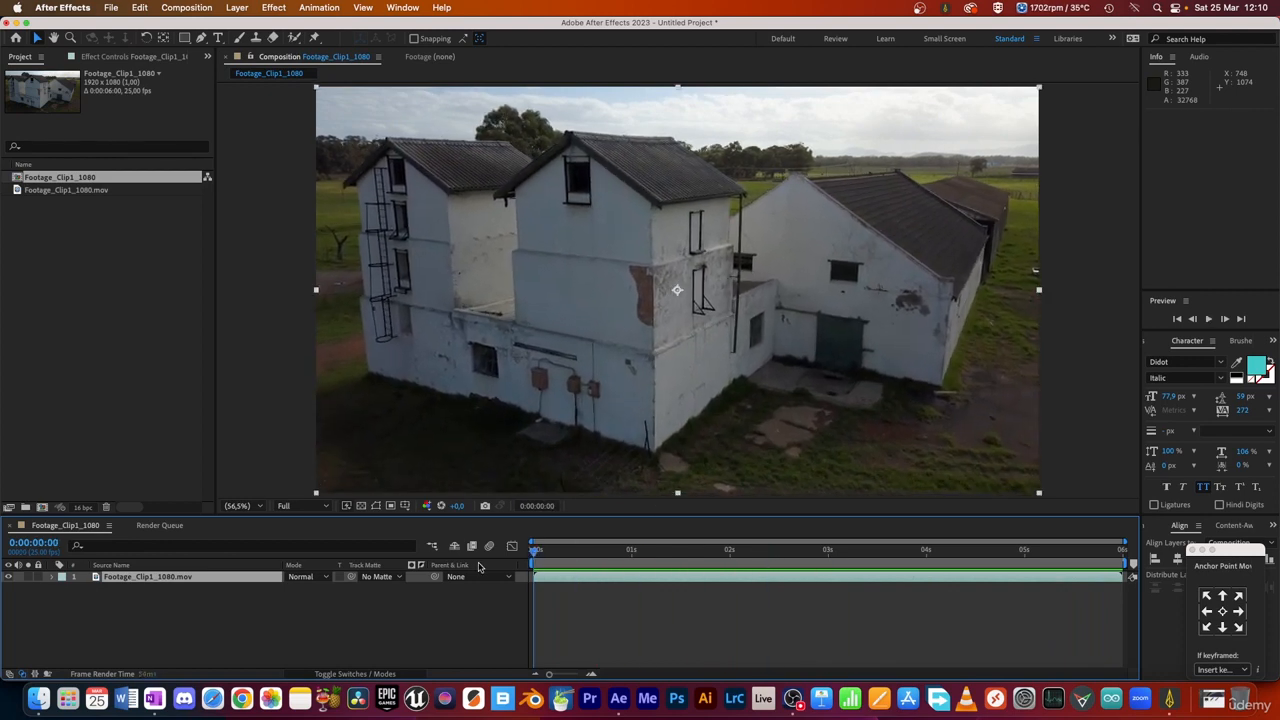
Step: Add the Footage_Clip1_1080 composition to the Render Queue and enlarge the area showing its render settings
click(187, 8)
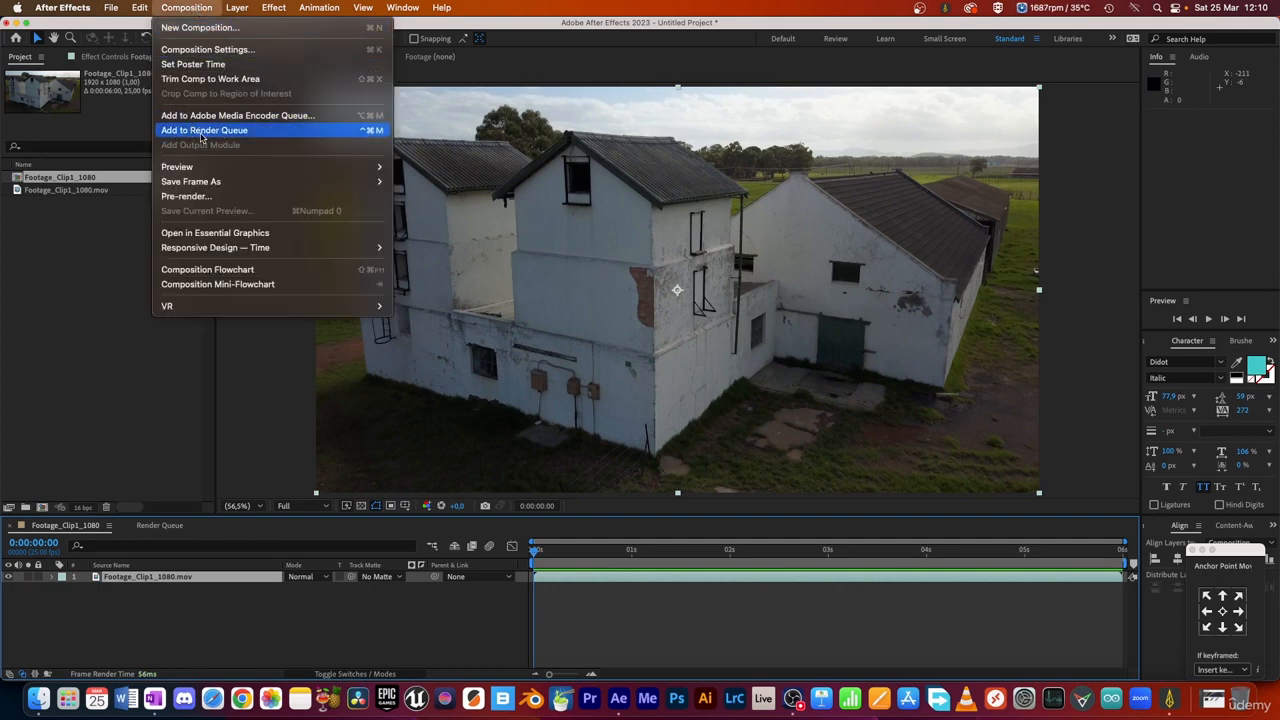
click(228, 136)
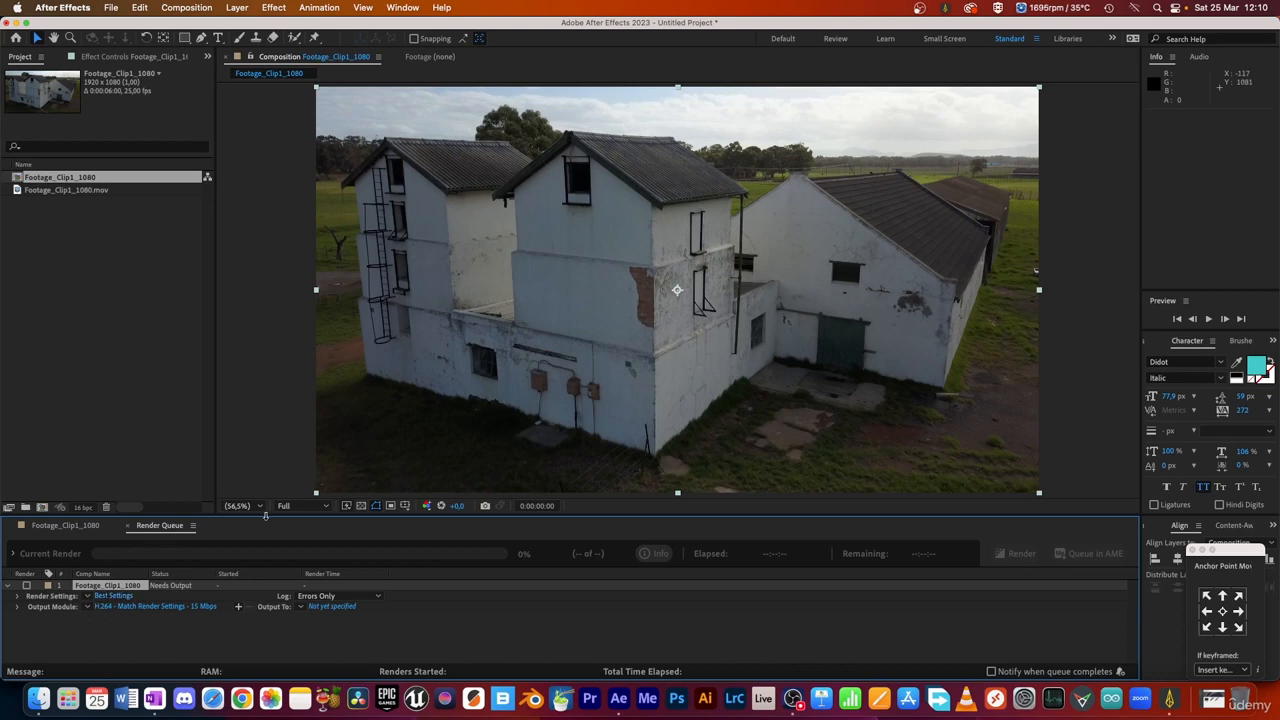
drag(424, 516, 423, 412)
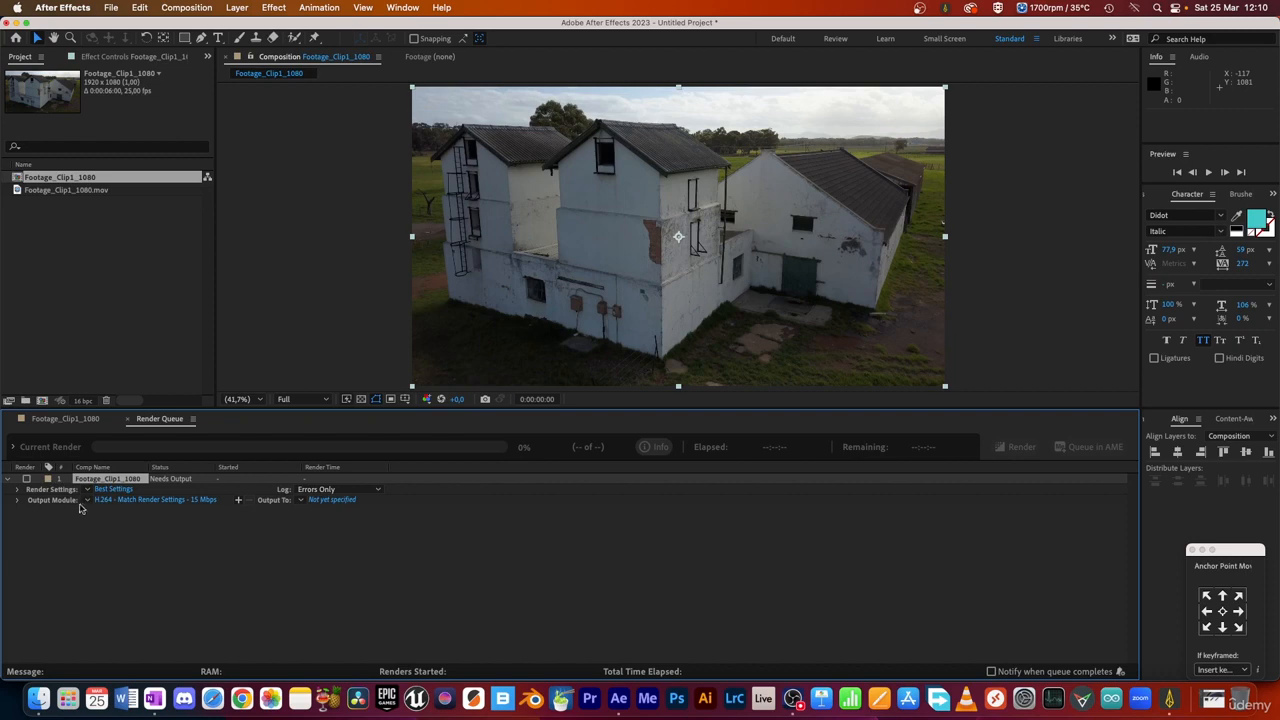
Step: Customize the render item's output module to use the PNG Sequence format with RGB channels
click(88, 500)
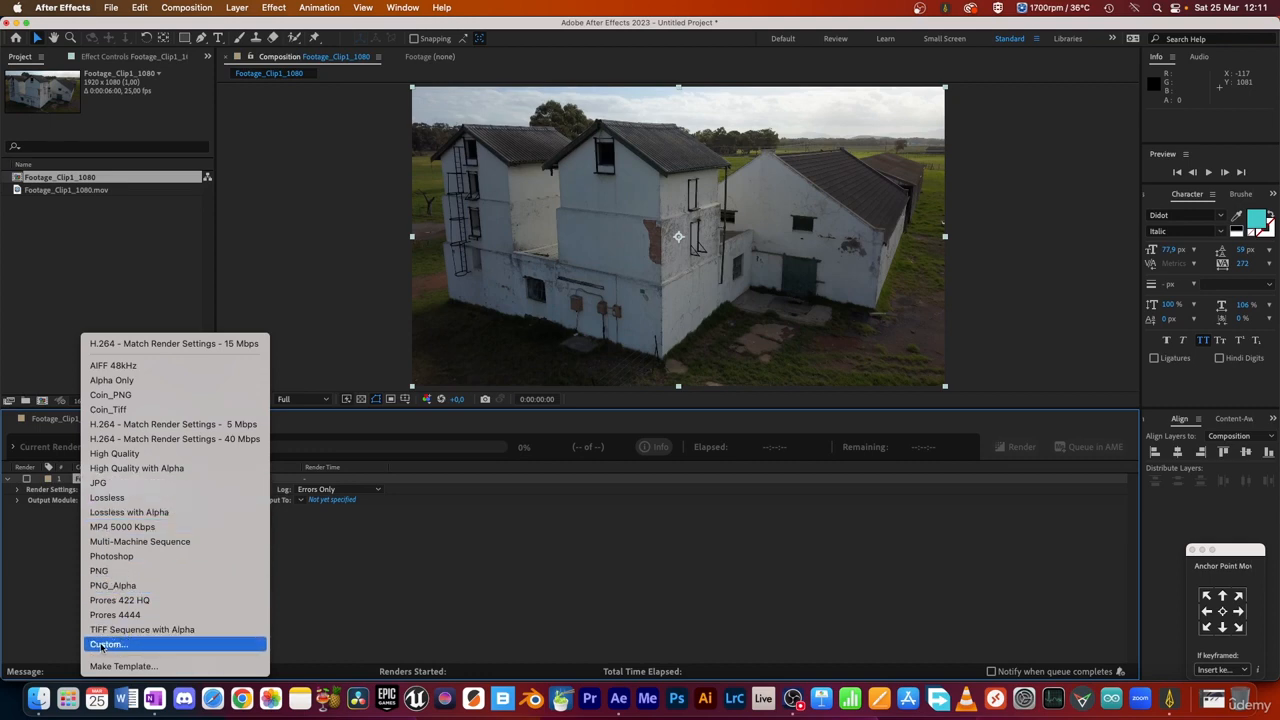
click(137, 648)
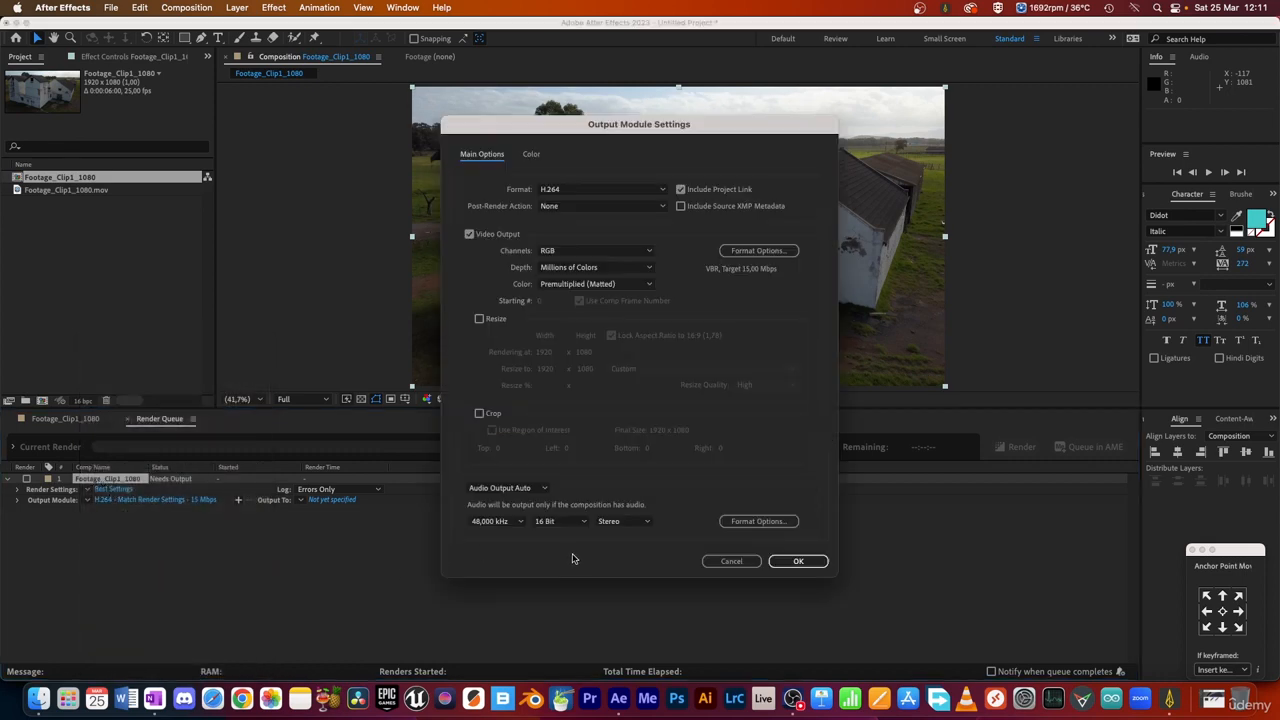
drag(586, 131, 574, 173)
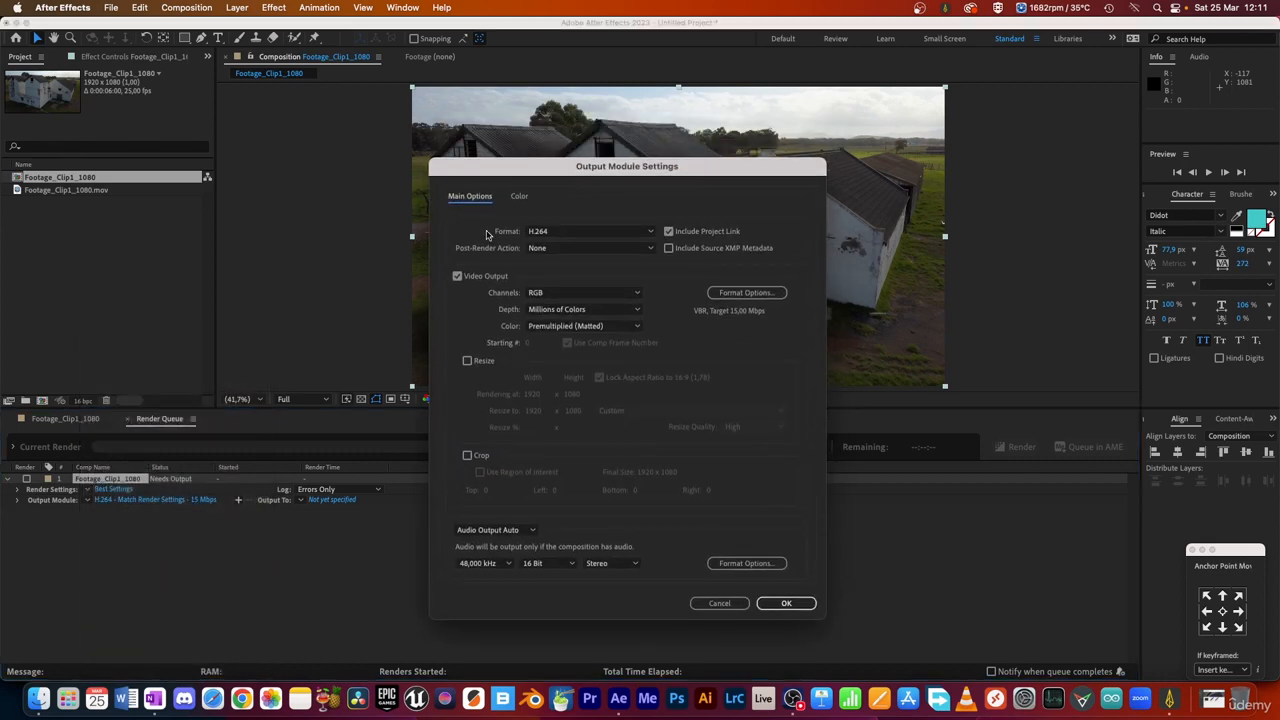
click(591, 235)
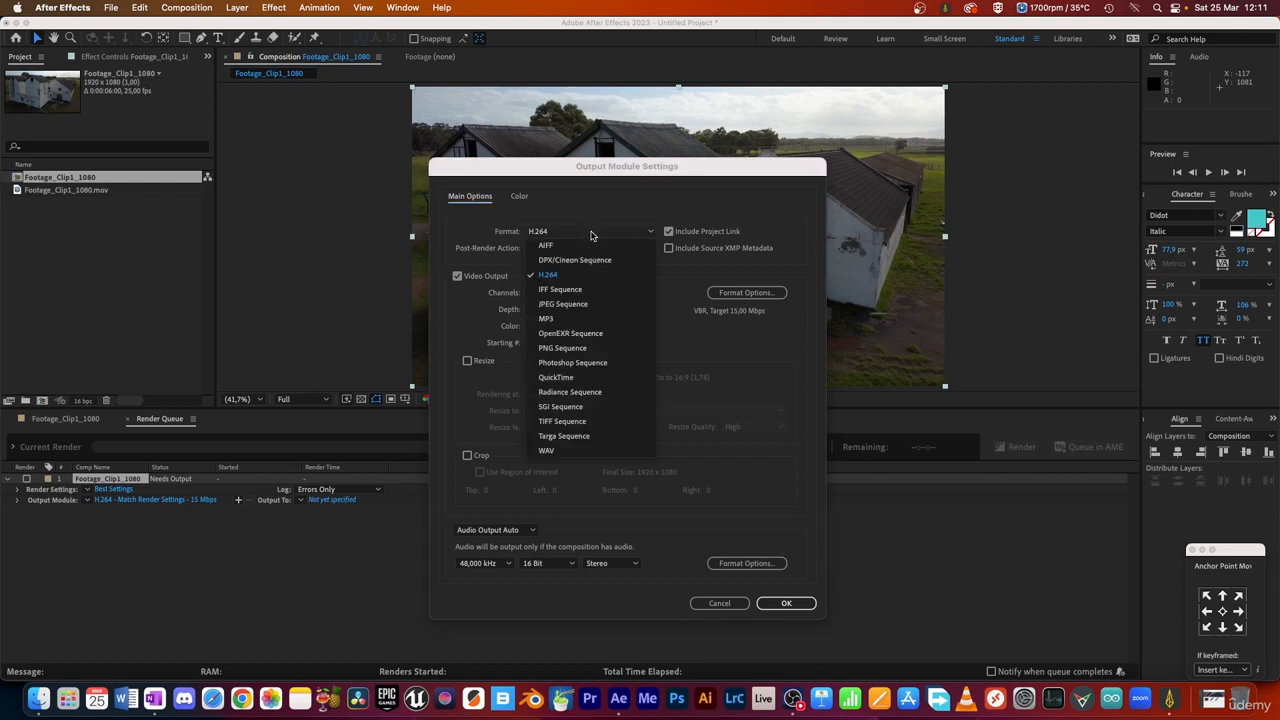
click(593, 349)
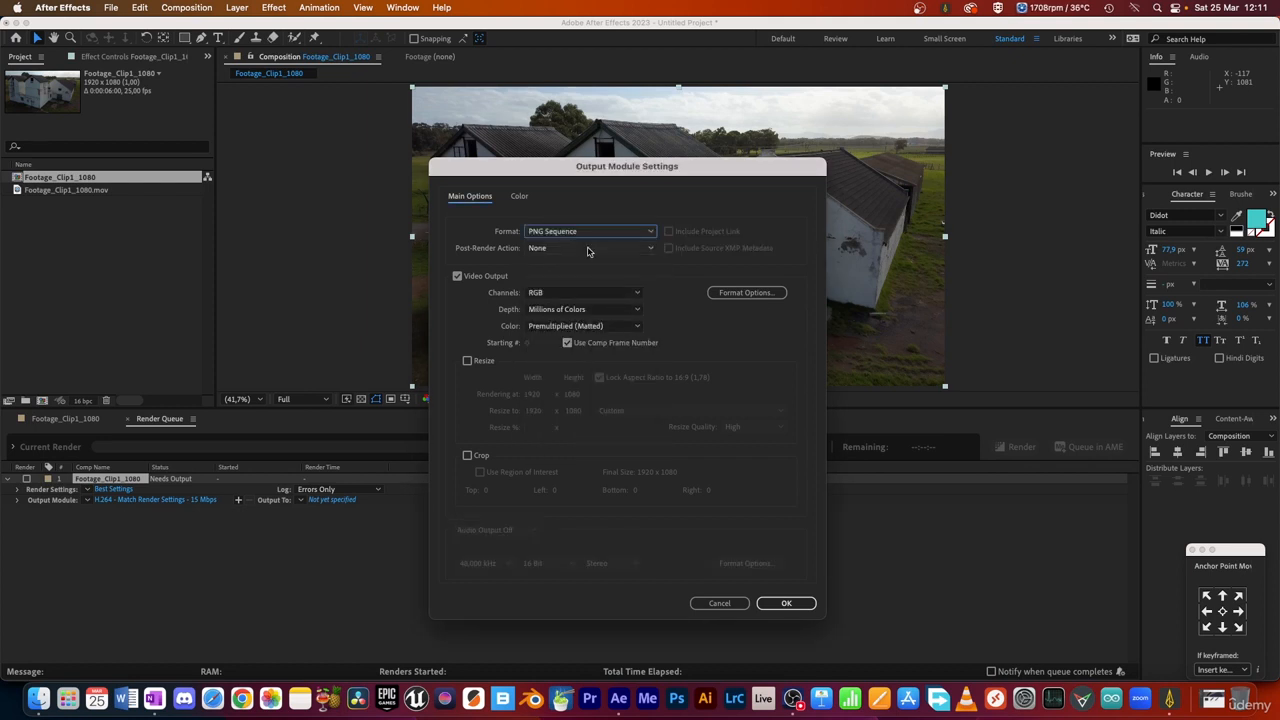
click(566, 232)
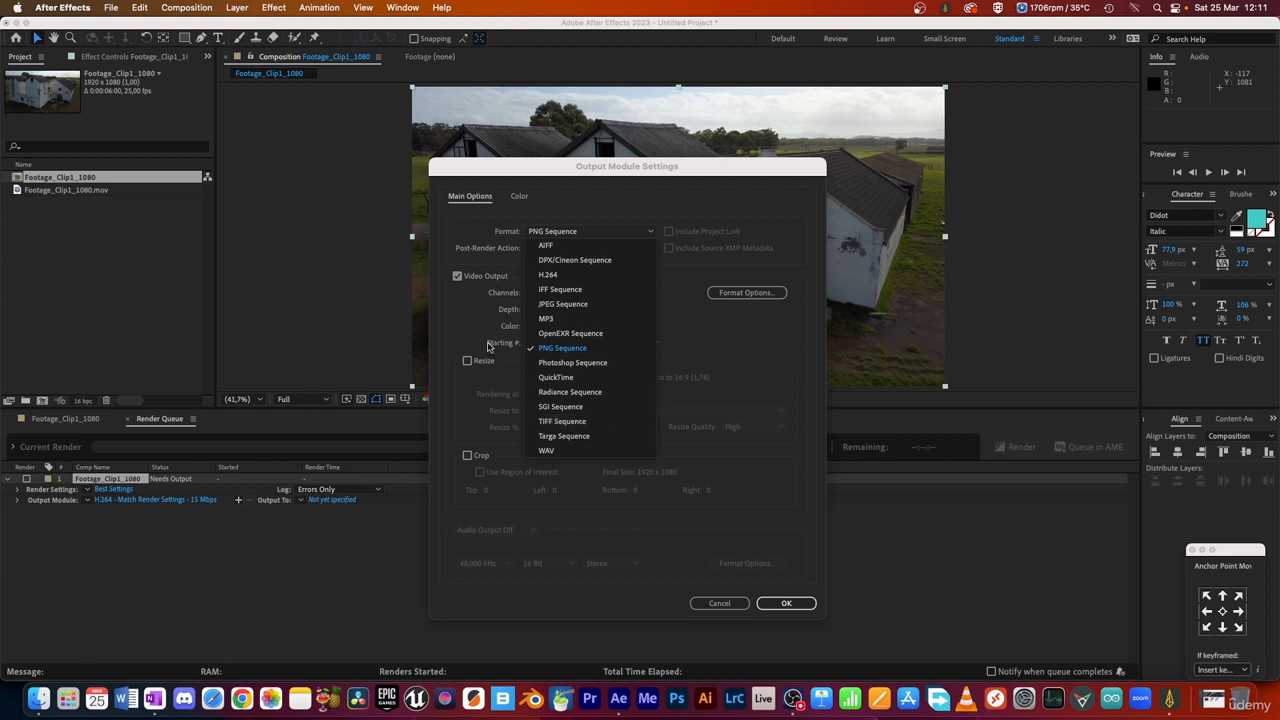
click(578, 350)
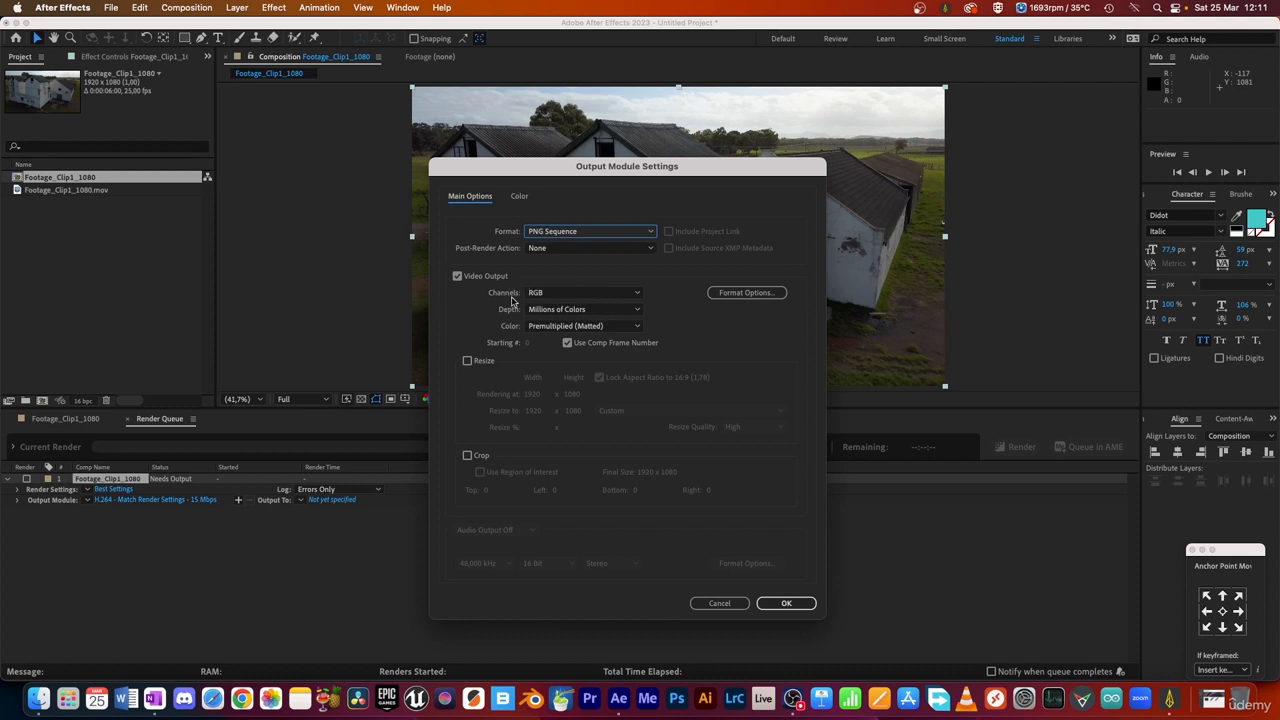
click(555, 295)
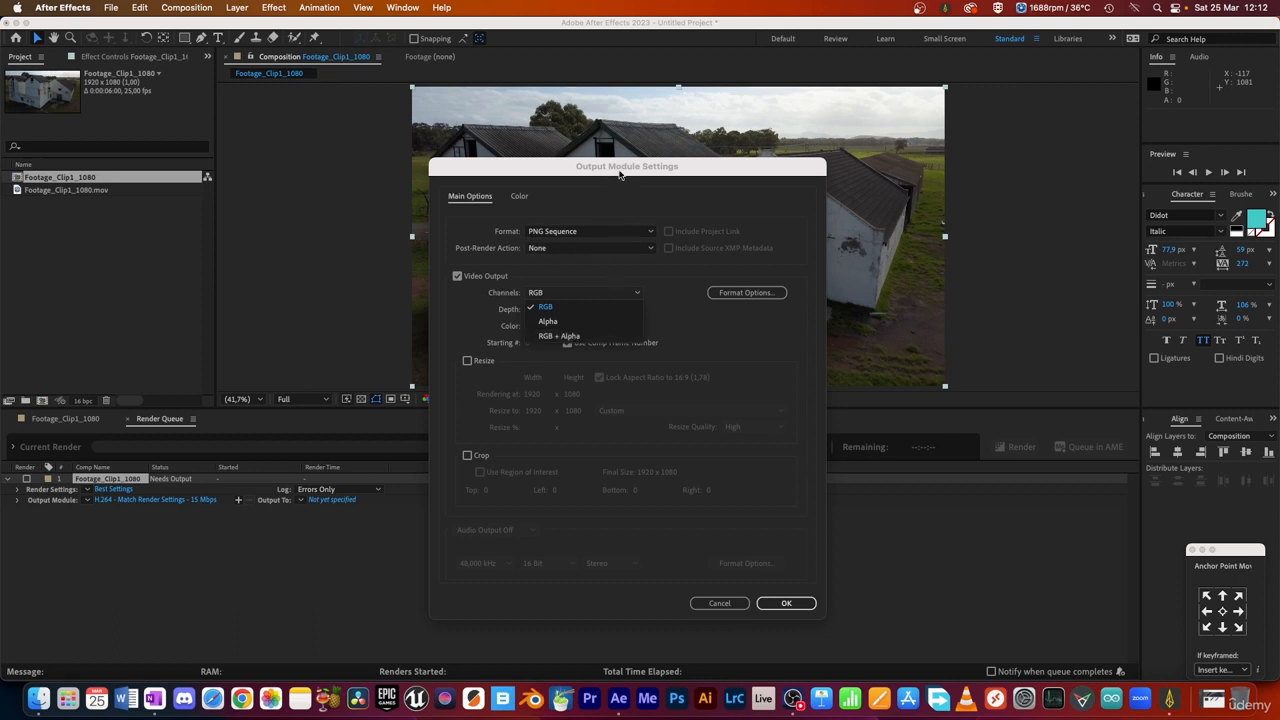
click(571, 309)
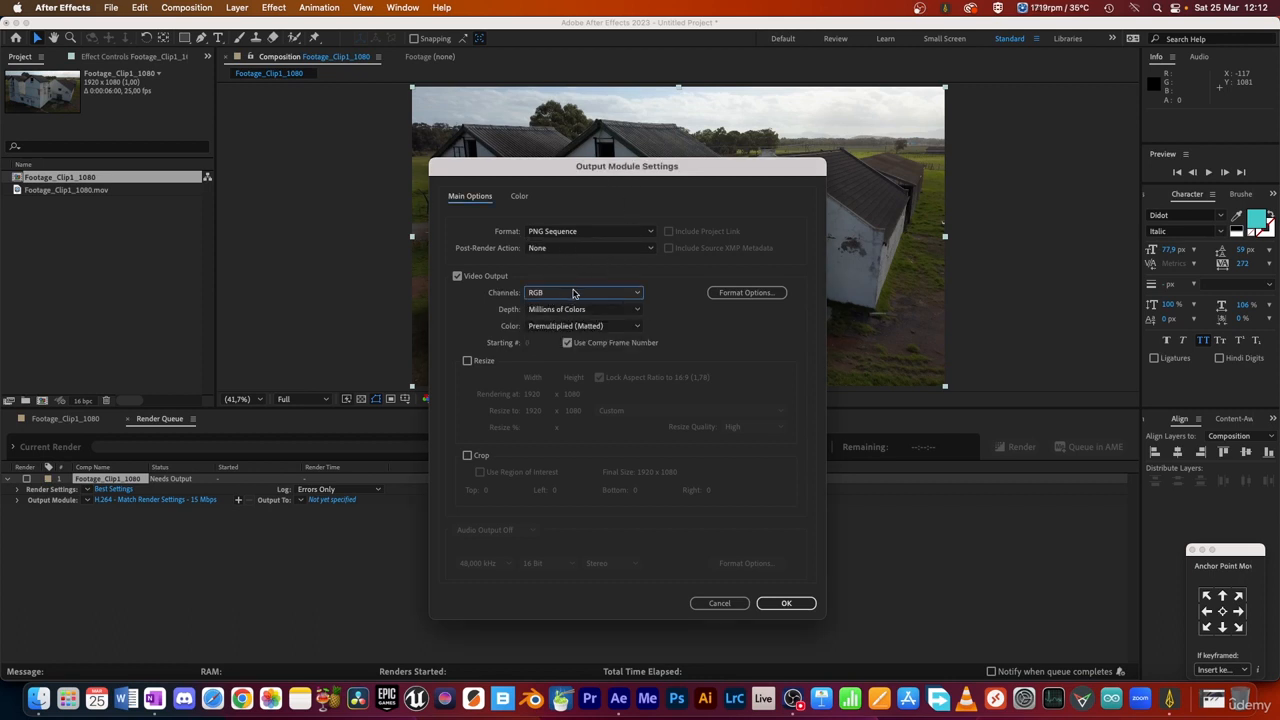
Step: Disable Use Comp Frame Number and set the sequence's starting number to 1
click(567, 343)
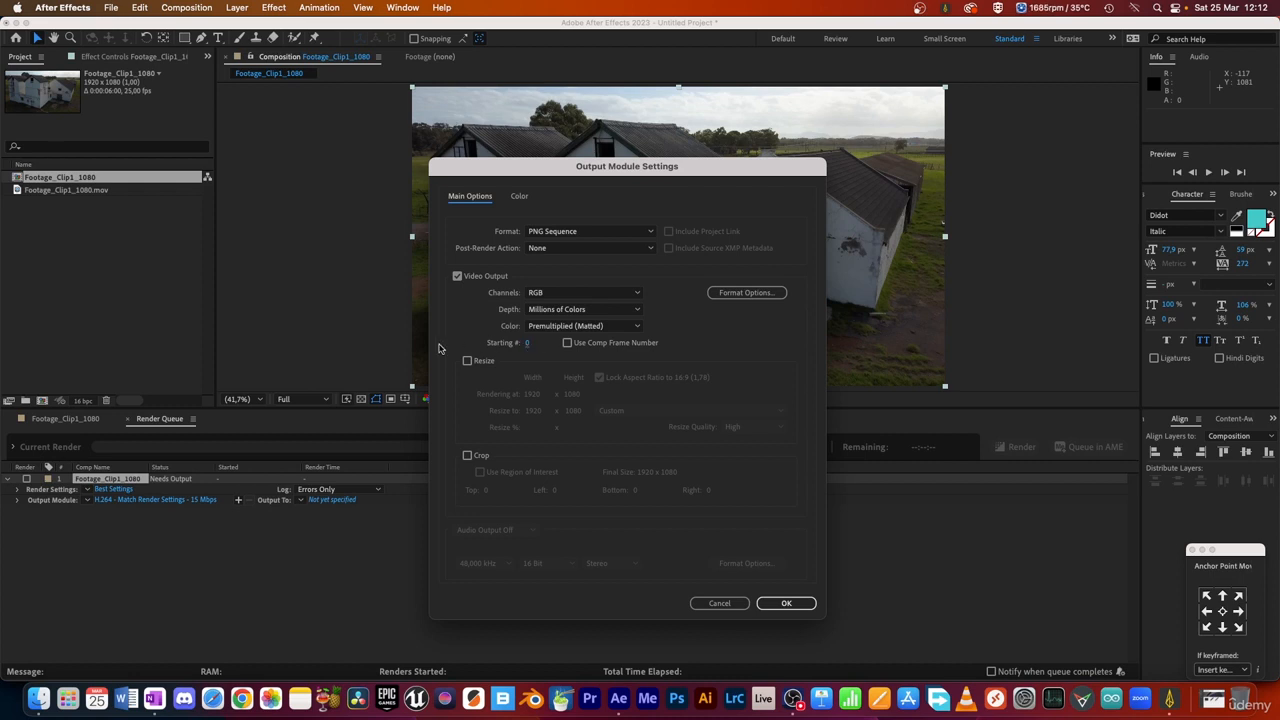
click(527, 345)
text(1)
key(Tab)
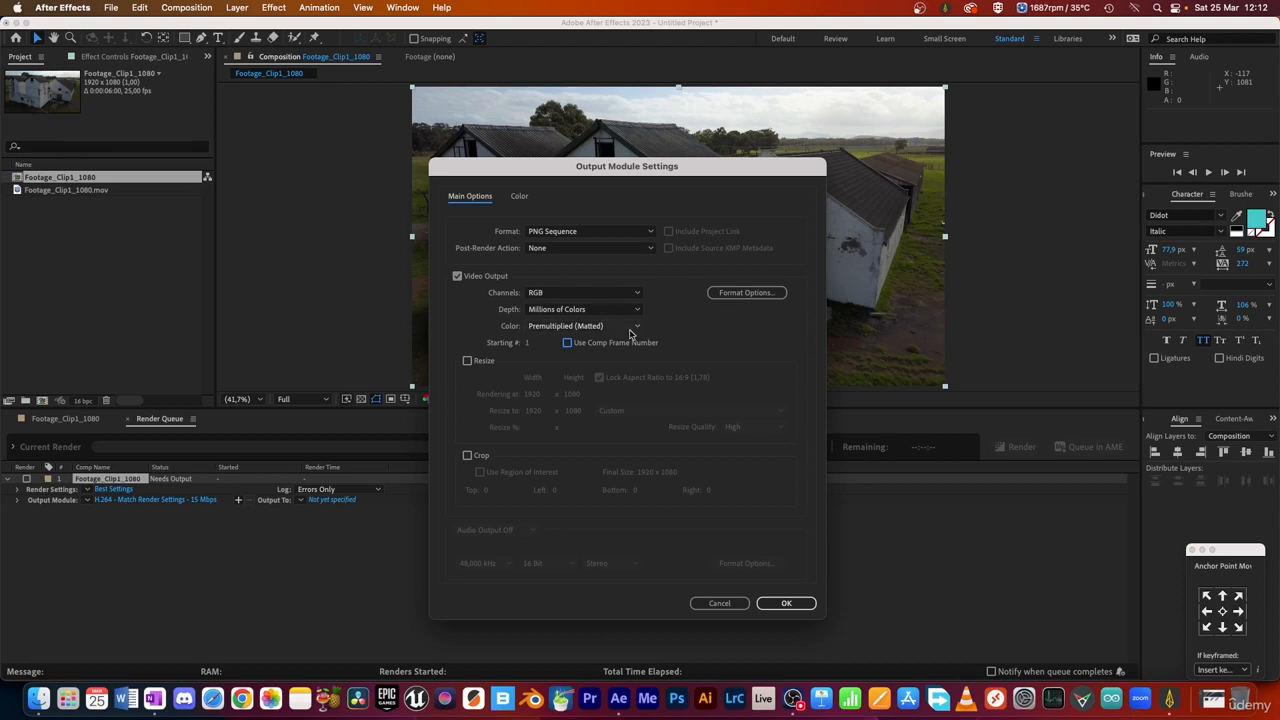
Step: Keep the PNG compression at None and accept the output module settings
click(748, 295)
drag(665, 318, 686, 328)
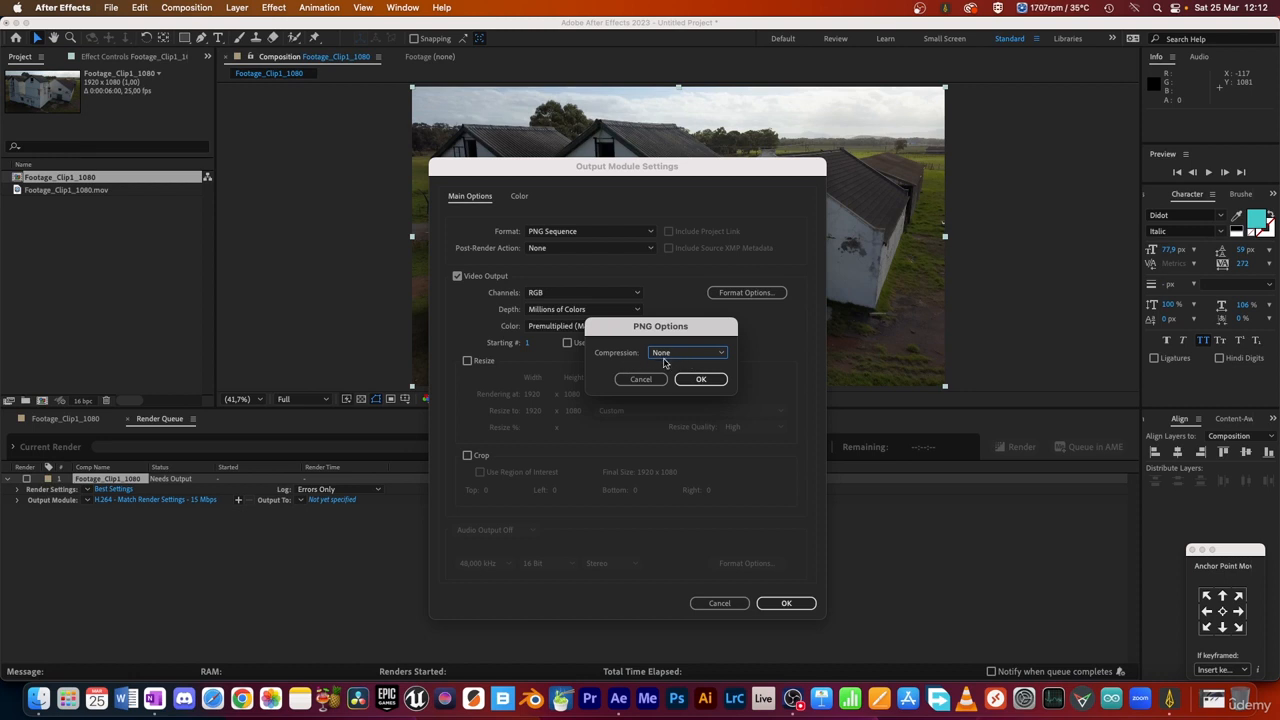
click(699, 381)
click(788, 604)
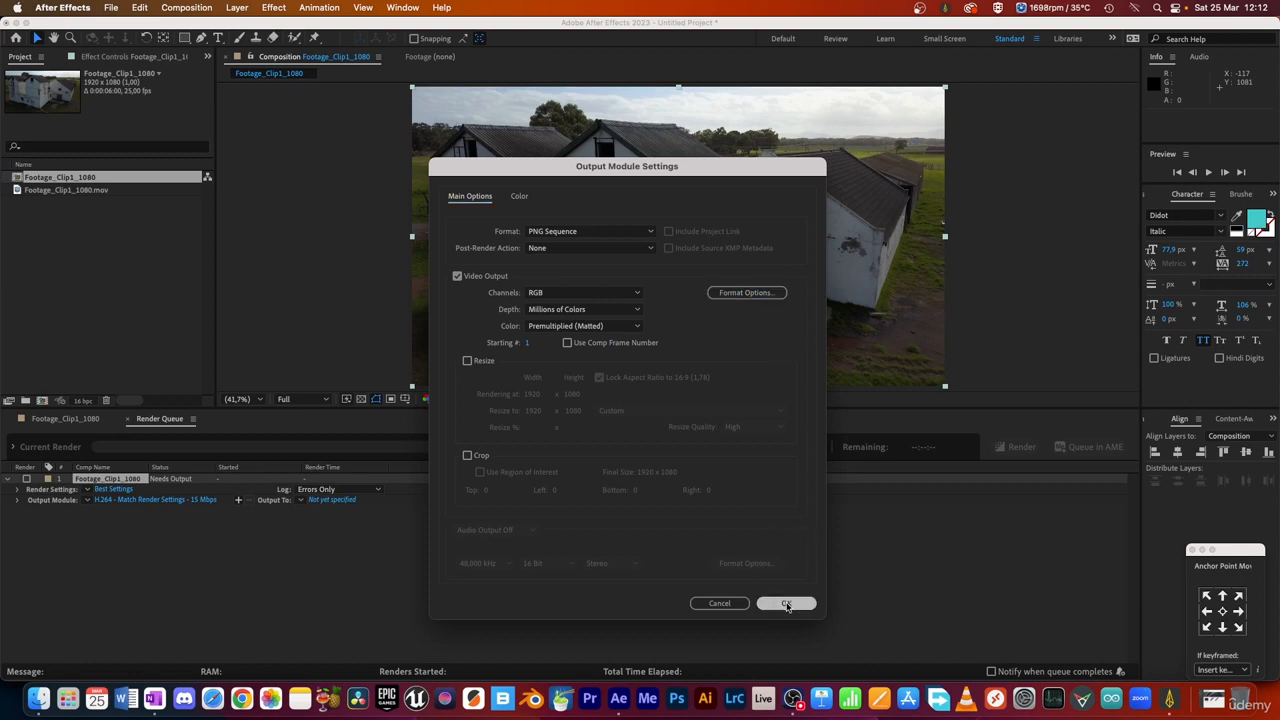
click(786, 604)
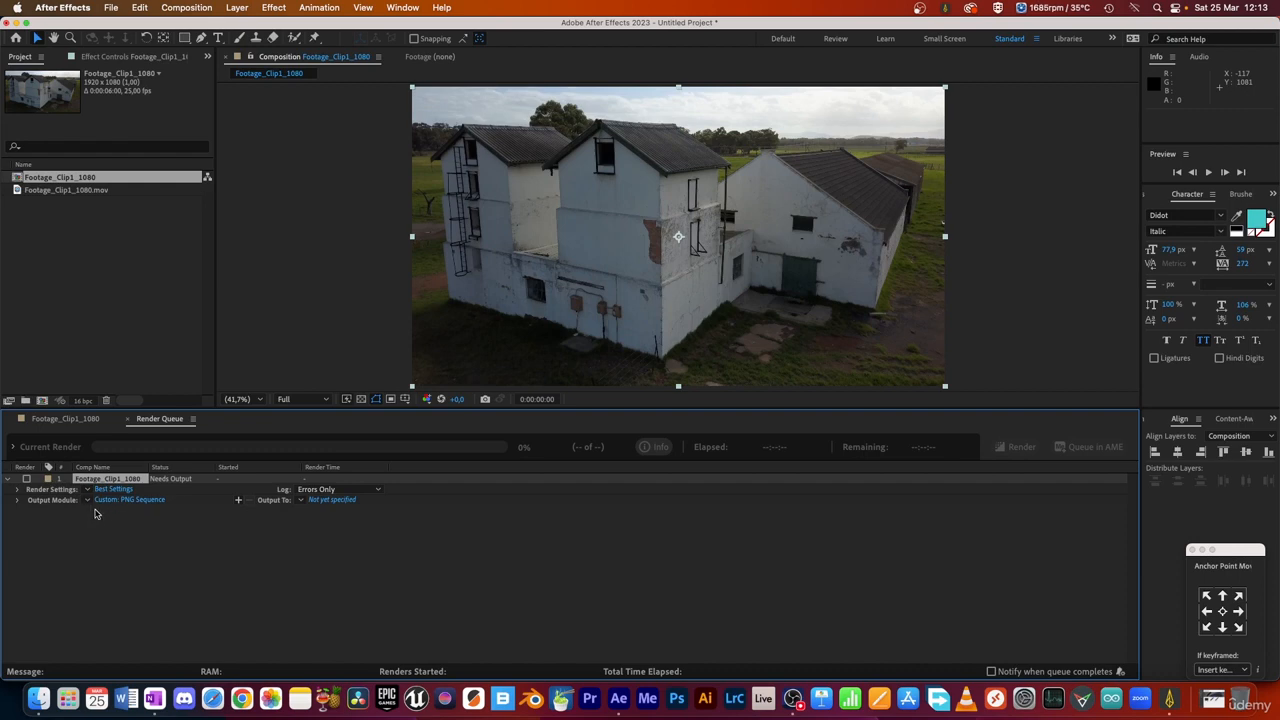
Step: Save the current output module settings as a template named "Png Seq"
click(88, 502)
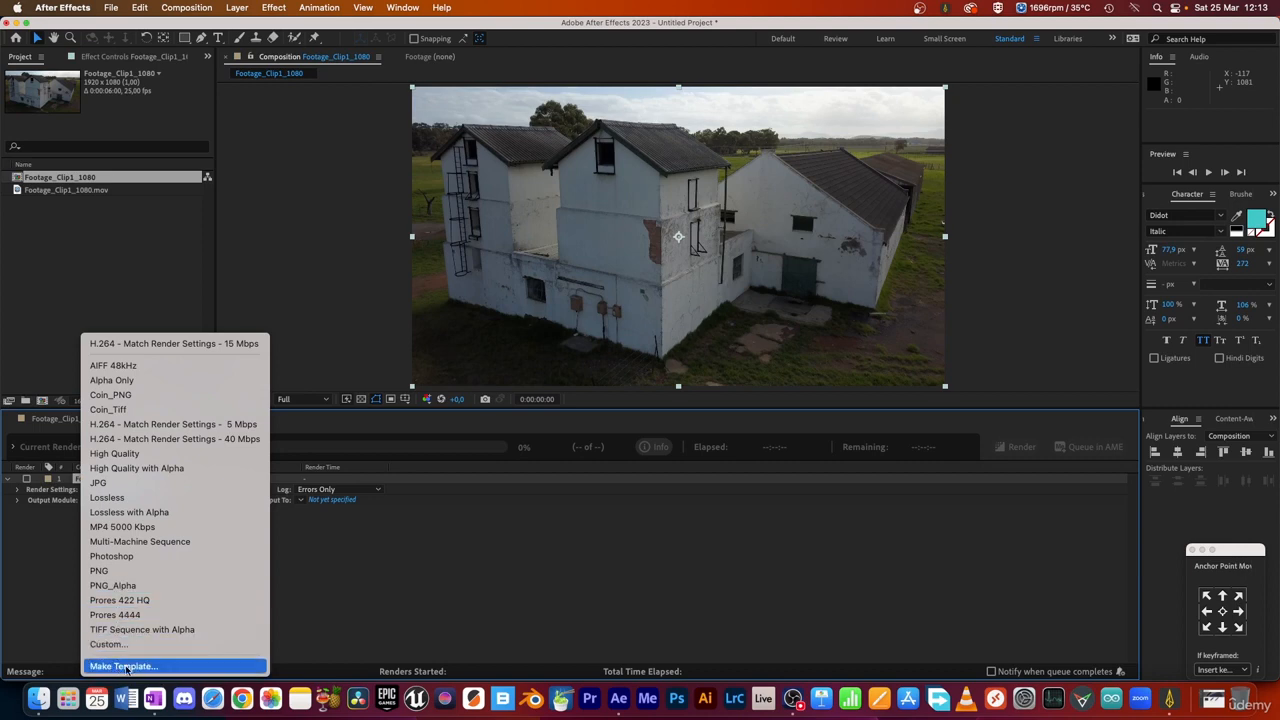
click(172, 667)
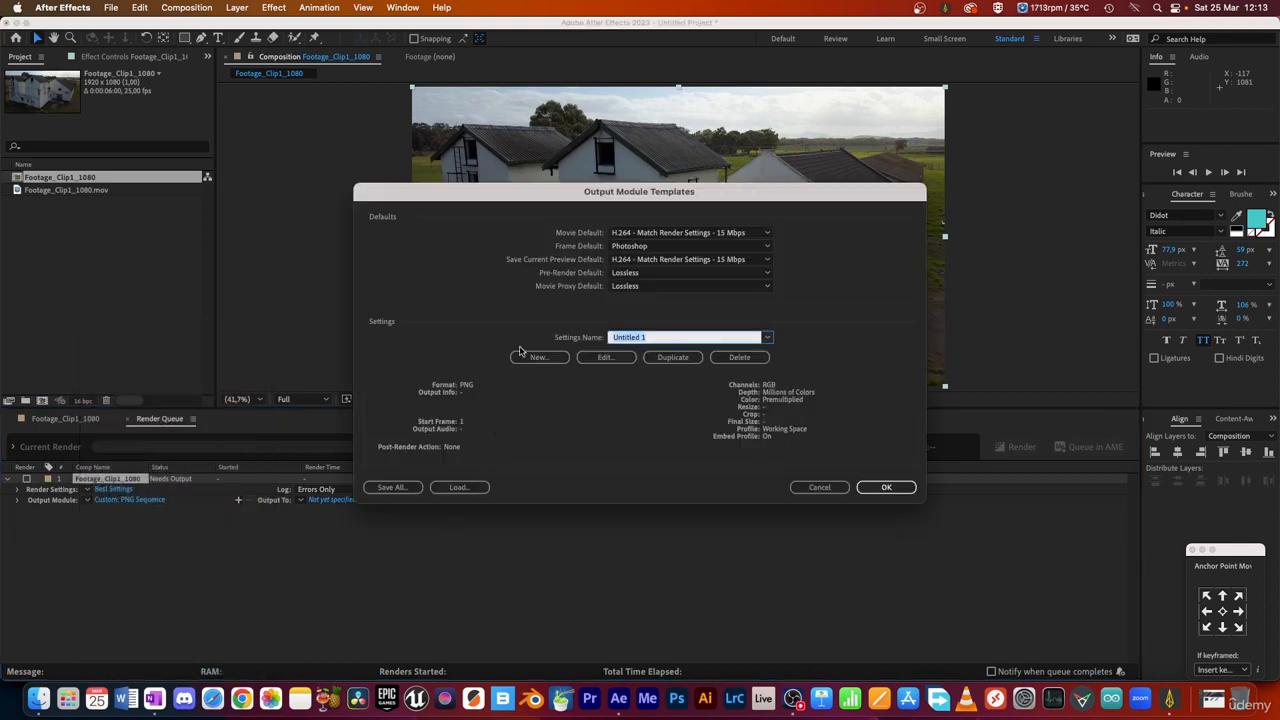
drag(657, 337, 582, 333)
text(Png Seq)
click(886, 488)
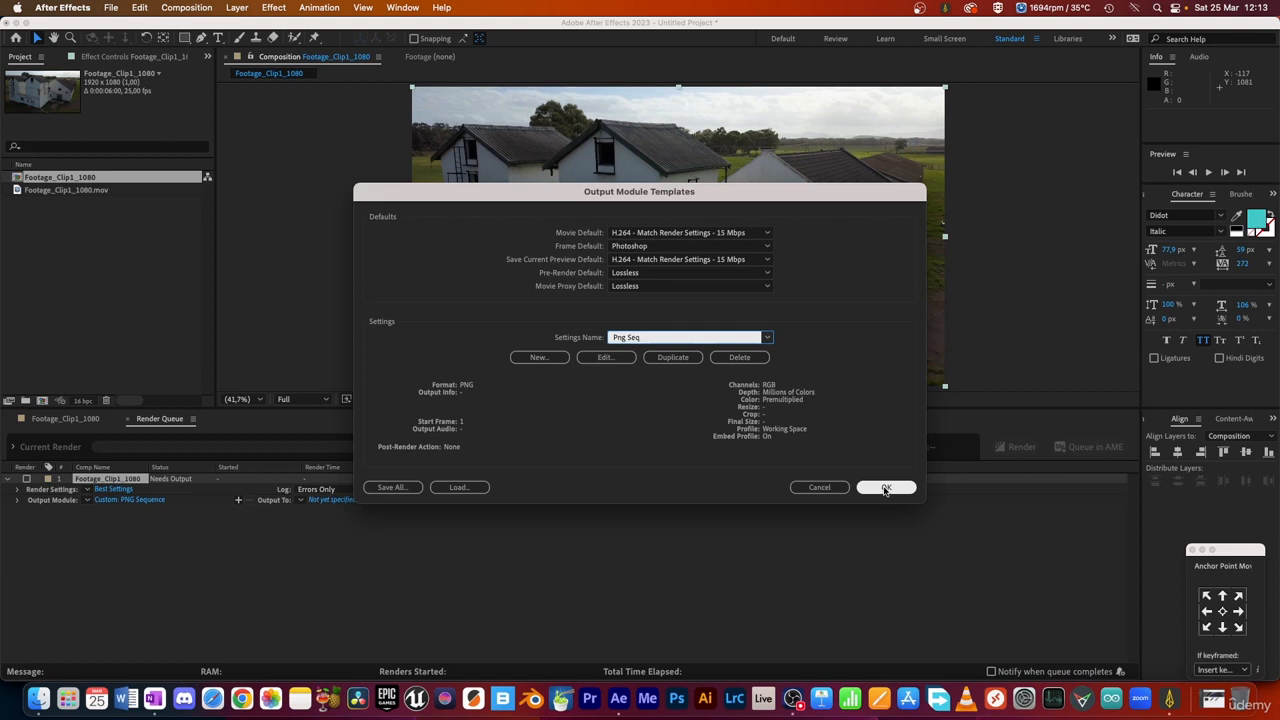
click(884, 490)
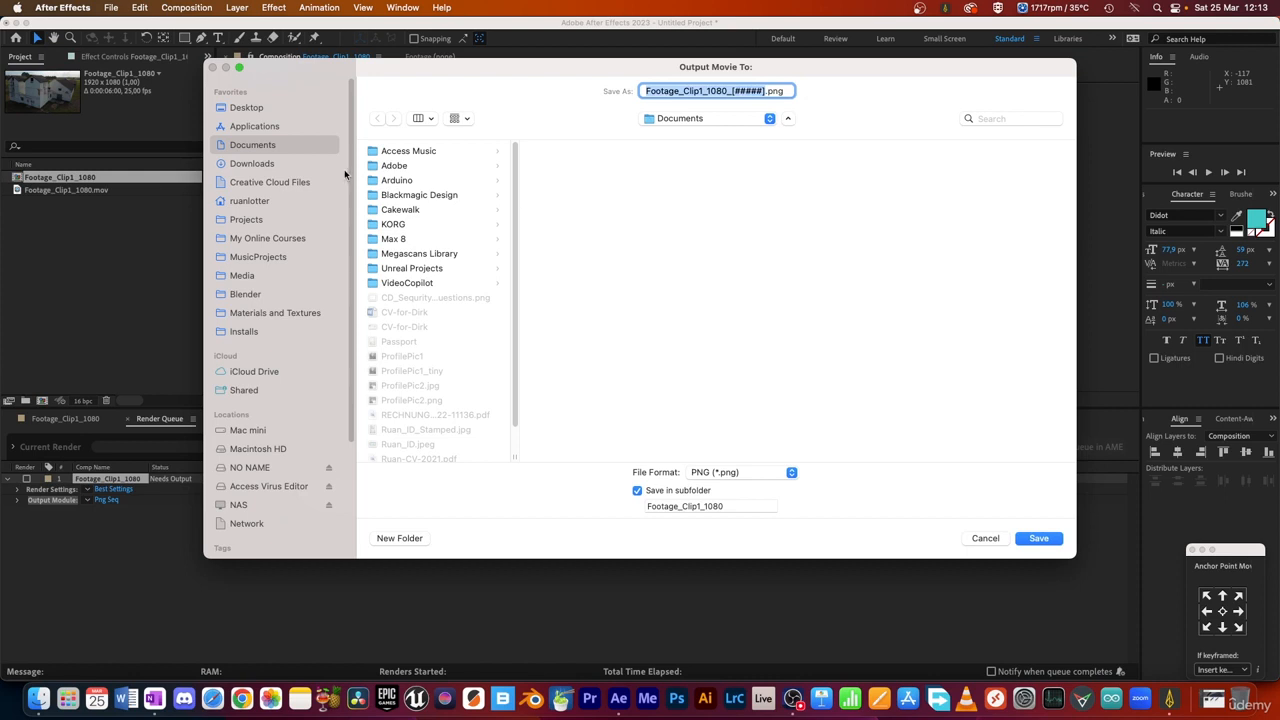
Step: Create a new folder named ImageSeq inside the Blender and After Effects VFX Masterclass folder of My Online Courses for the render output
click(262, 238)
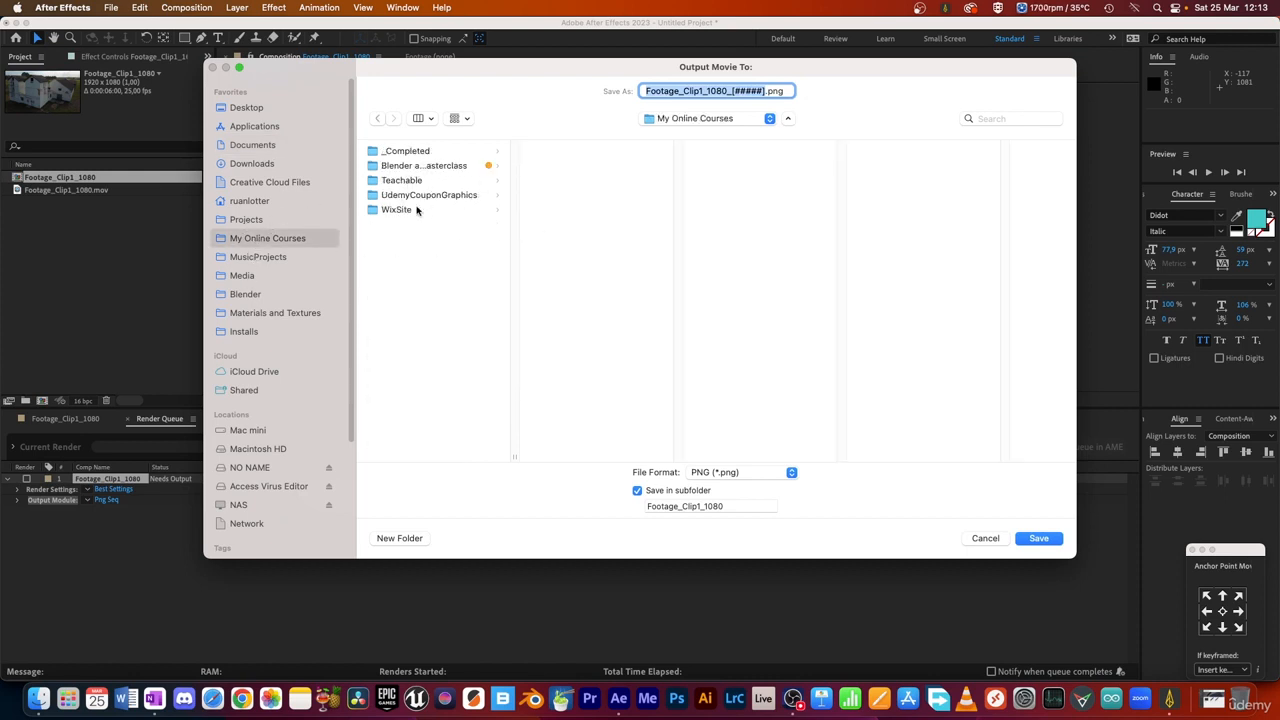
click(430, 166)
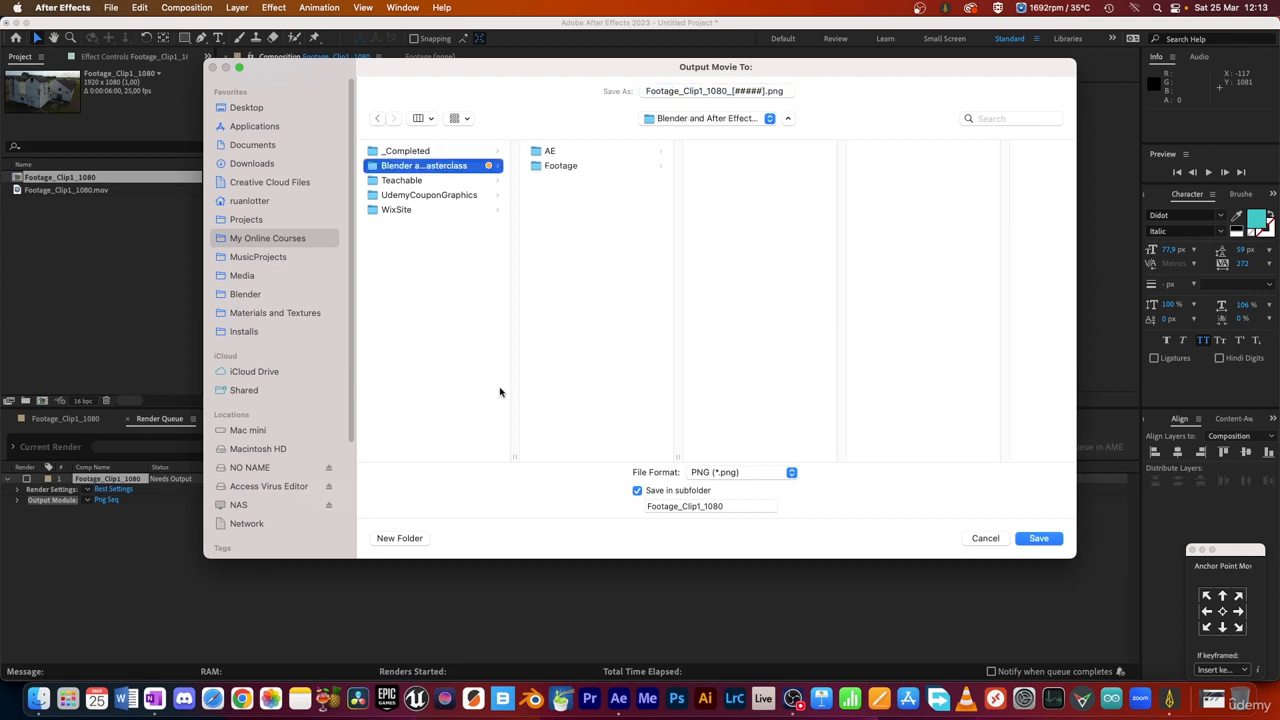
click(399, 538)
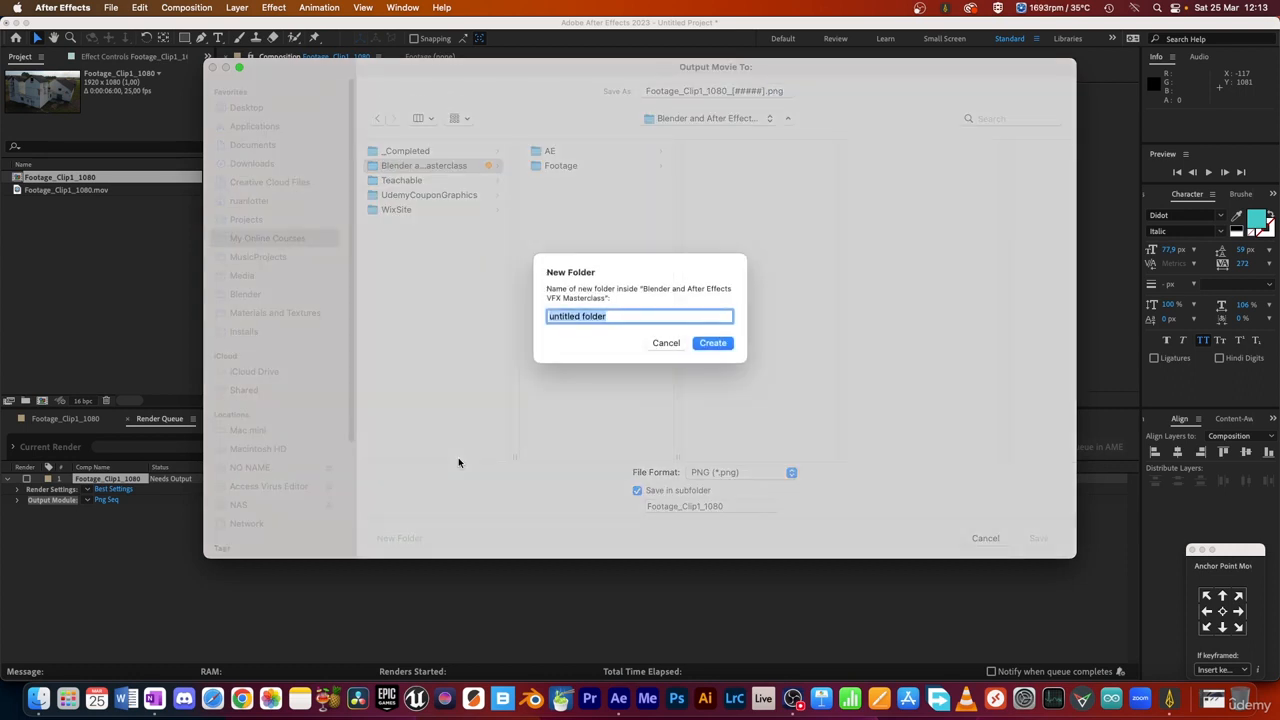
text(ImageSeq)
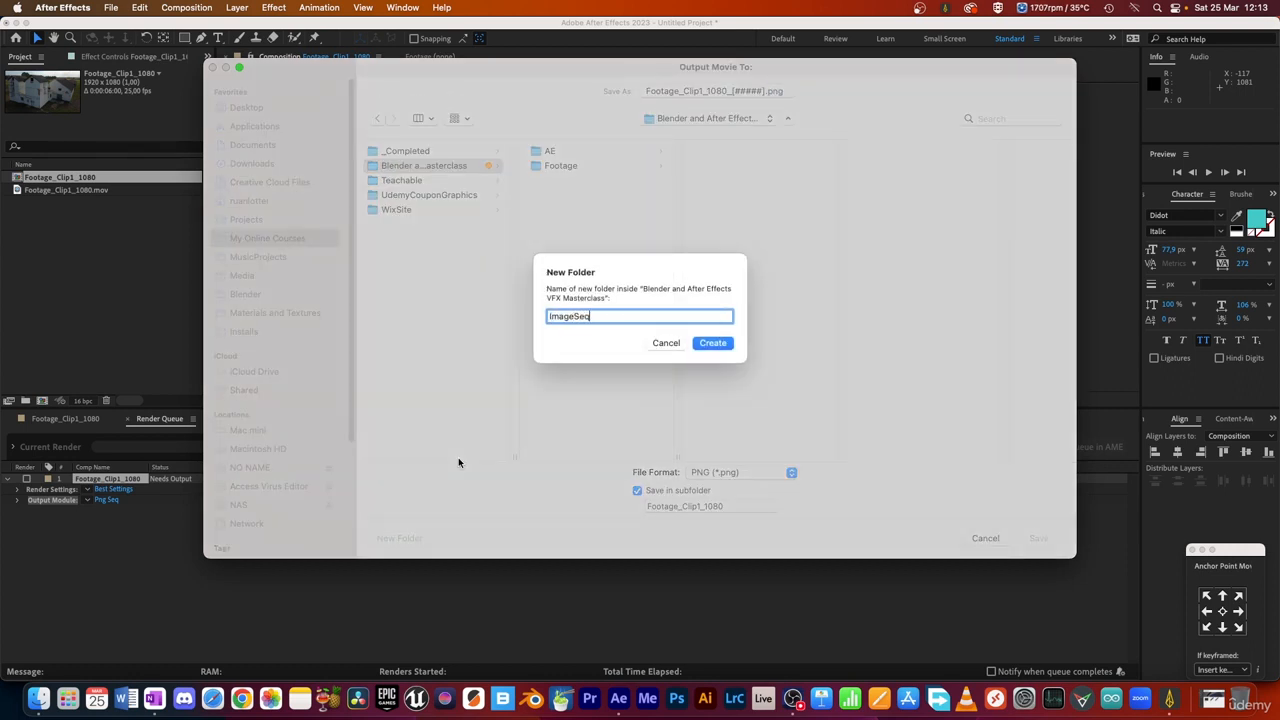
click(713, 343)
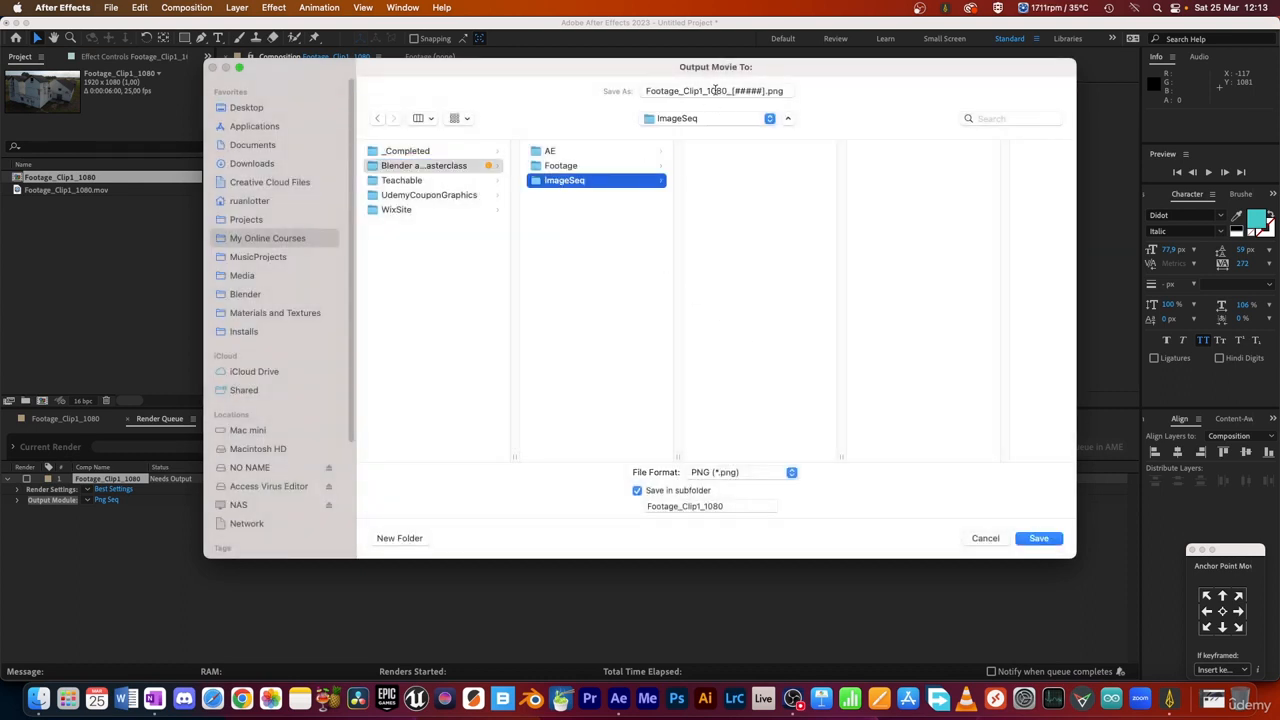
Step: Change the output file name to Clip_[####].png so the frames use four-digit numbering
drag(728, 90, 645, 88)
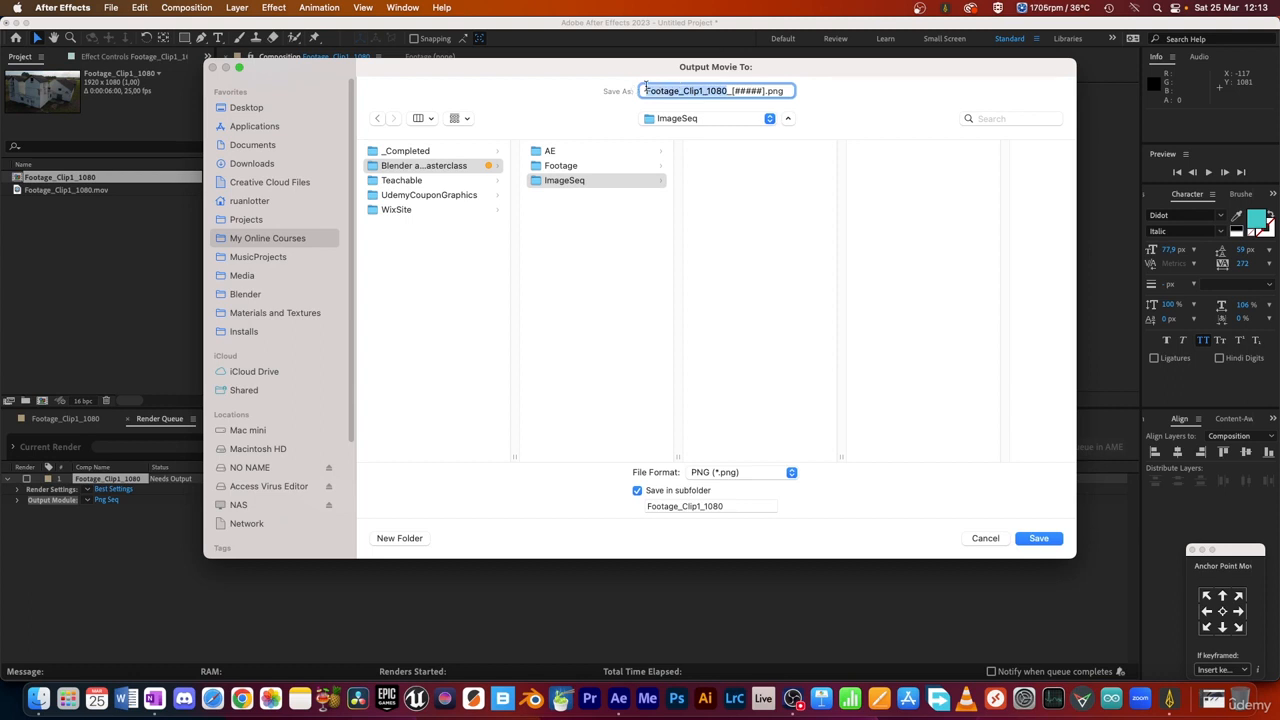
click(669, 91)
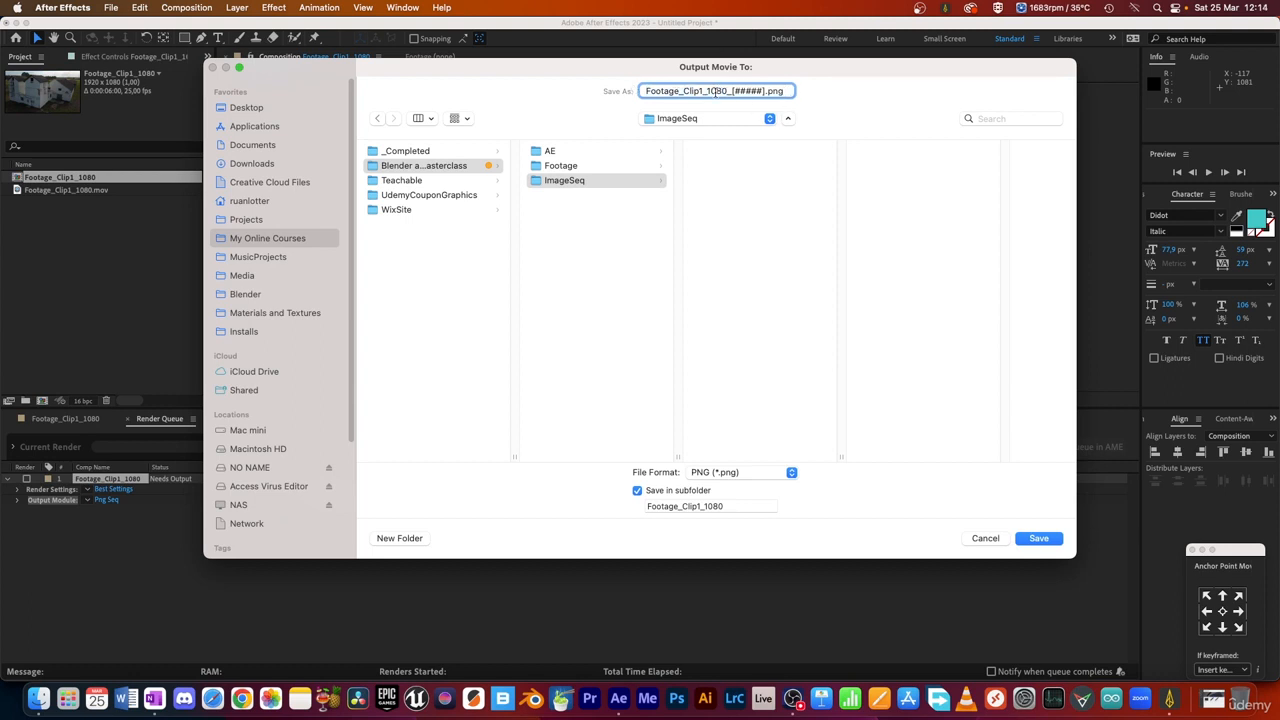
drag(726, 90, 642, 87)
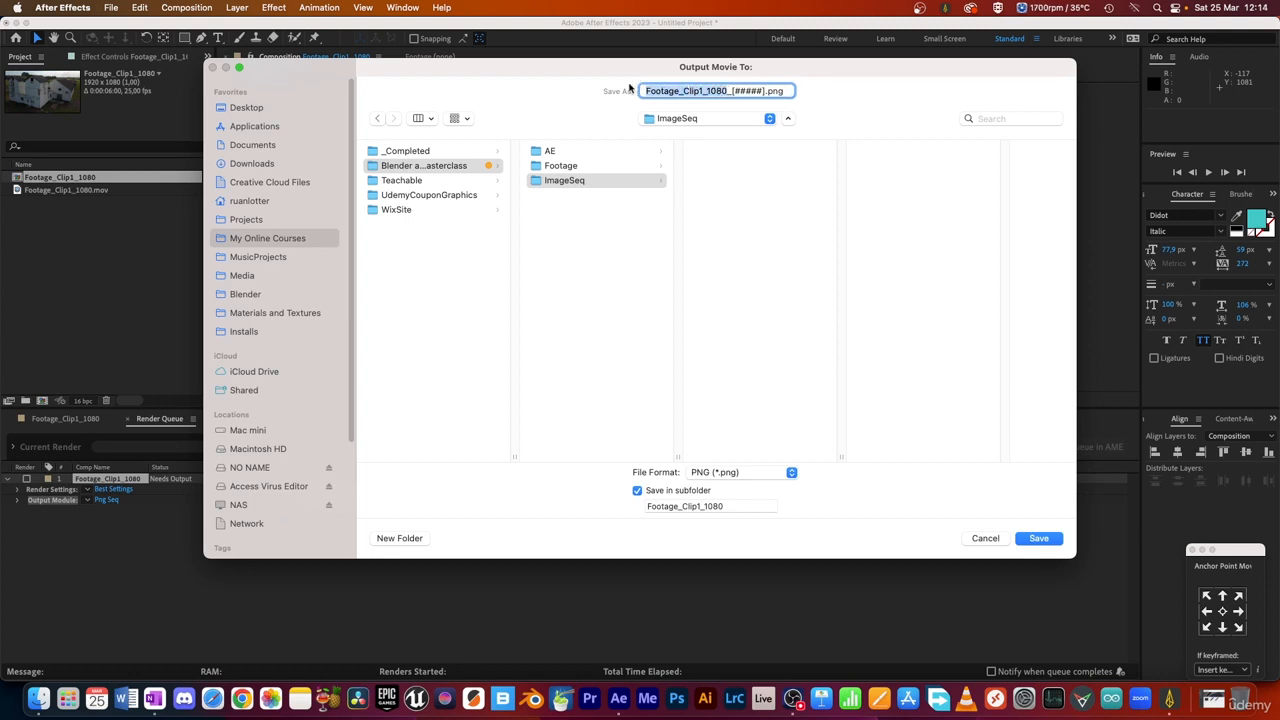
text(Clip)
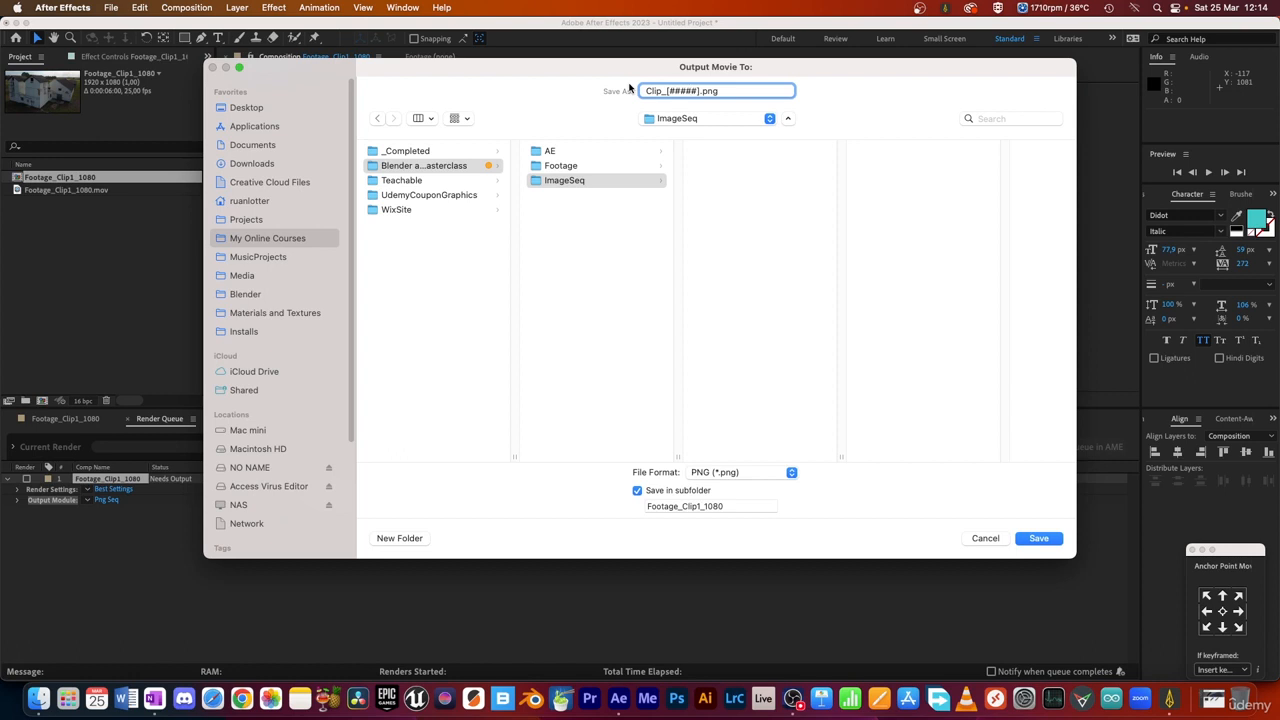
key(BackSpace)
key(BackSpace)
text(#)
Step: Disable Save in subfolder and save the output destination in the ImageSeq folder
click(638, 491)
click(714, 217)
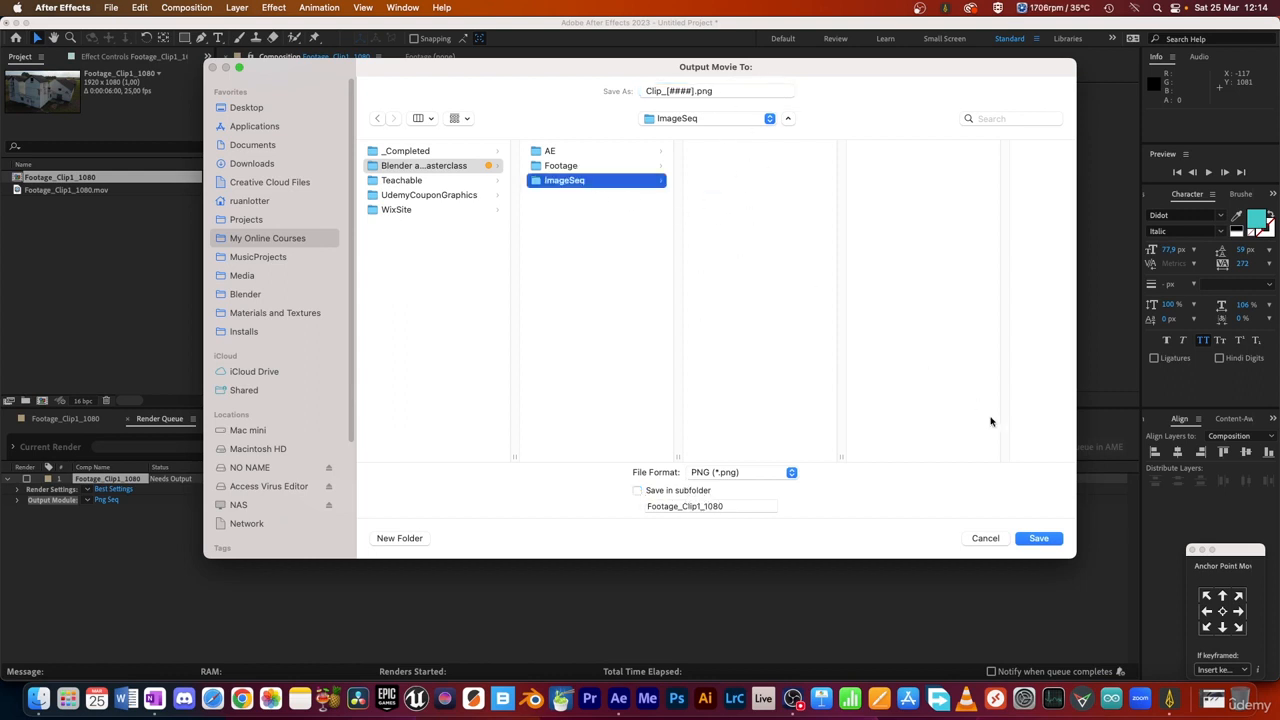
click(1039, 539)
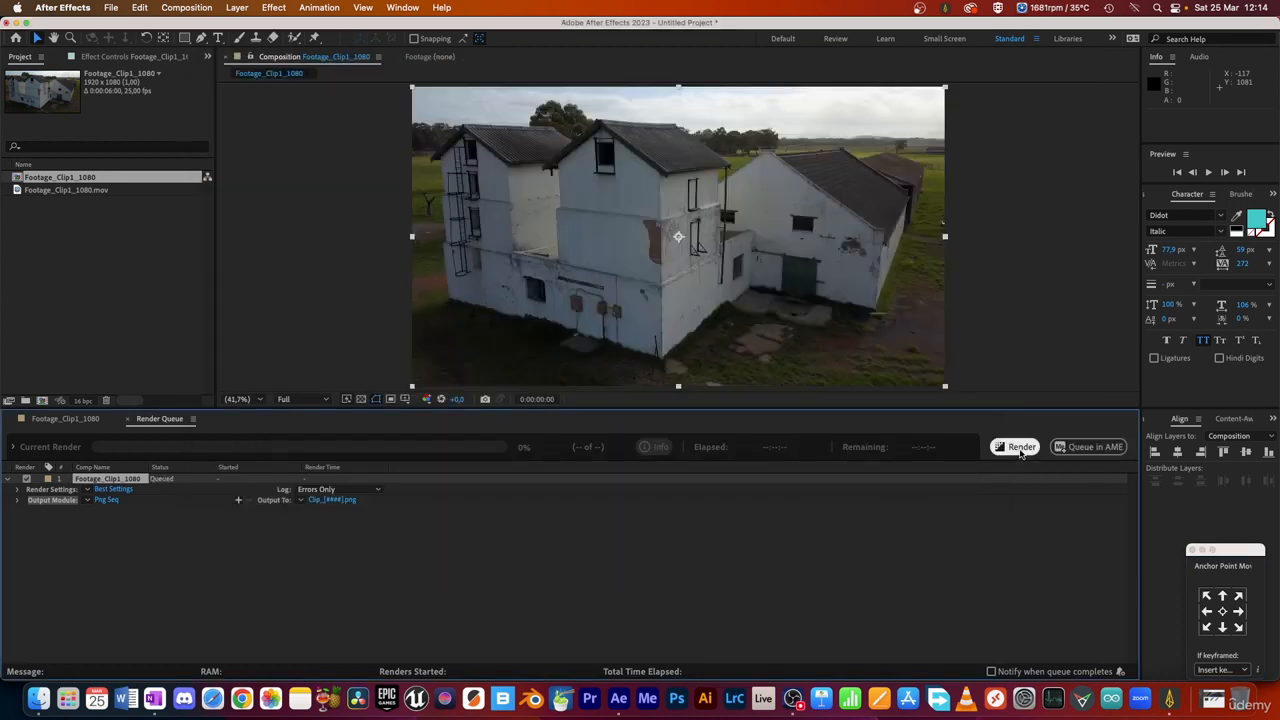
Step: Render the queued Footage_Clip1_1080 composition and remove the finished item from the render queue
click(1019, 447)
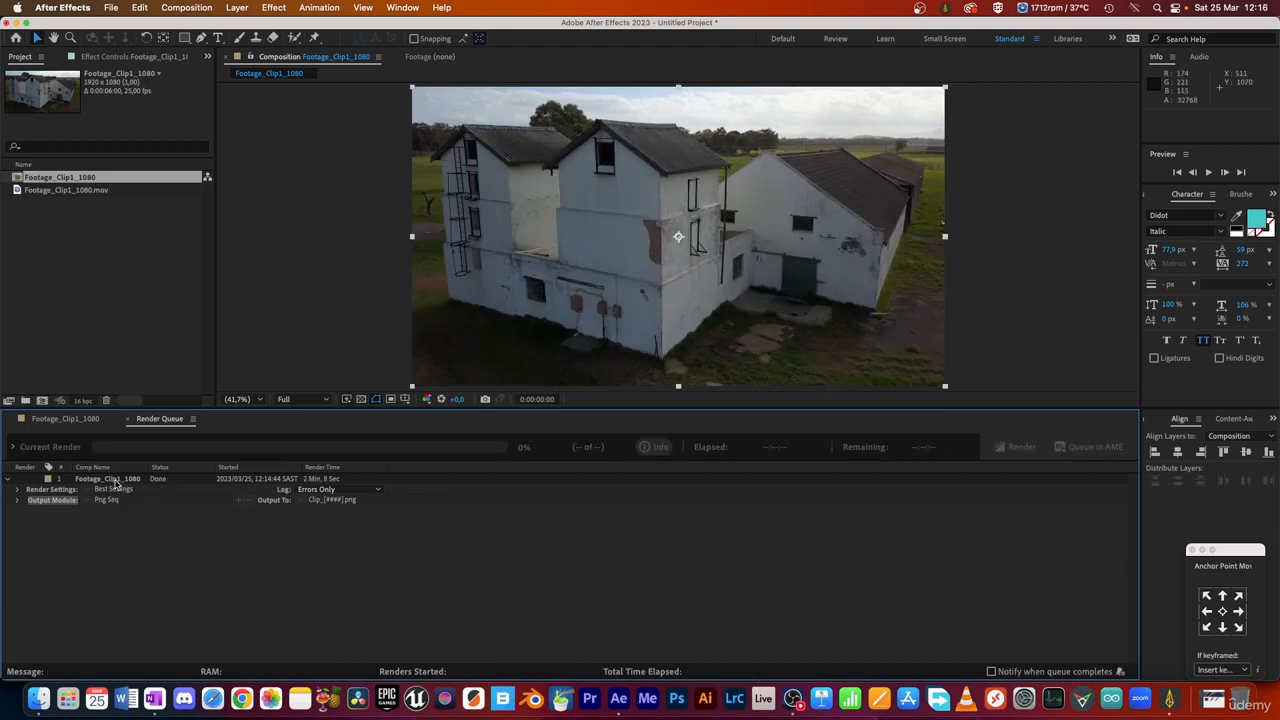
click(116, 480)
key(Delete)
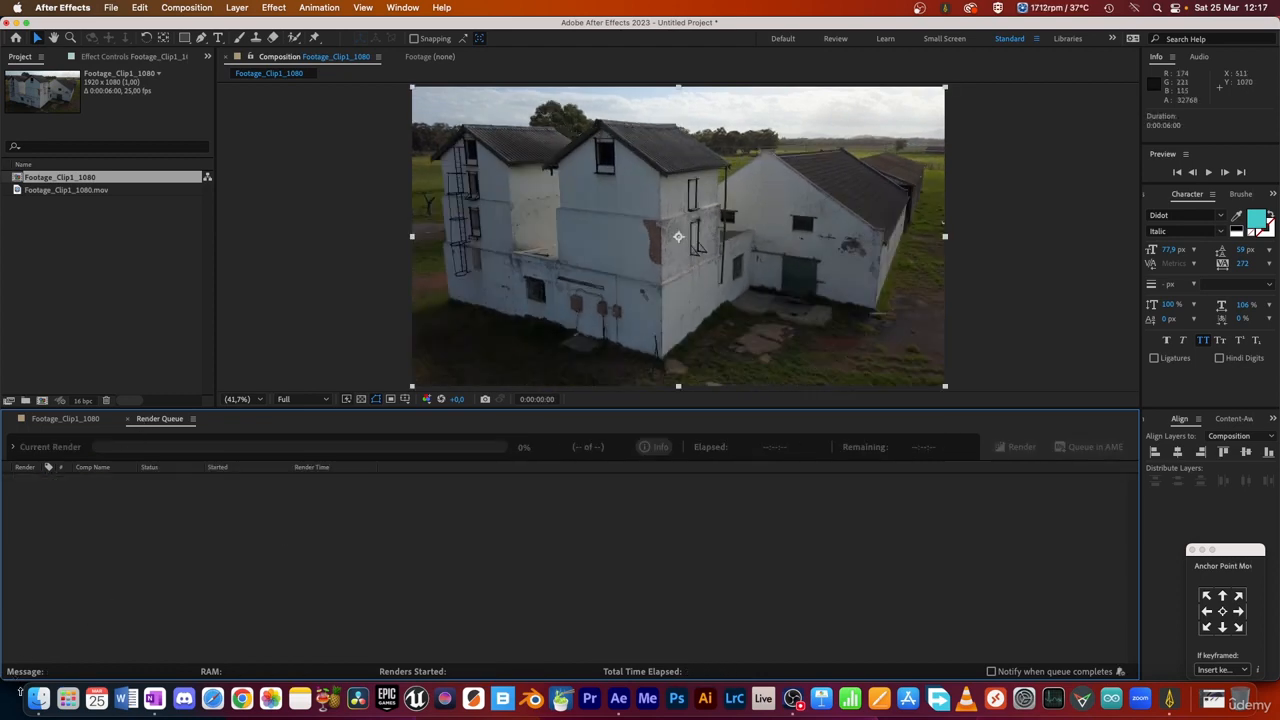
Step: Switch to Finder and check the first and last rendered frames, Clip_0001.png and Clip_0150.png, in the ImageSeq folder
click(36, 697)
click(620, 258)
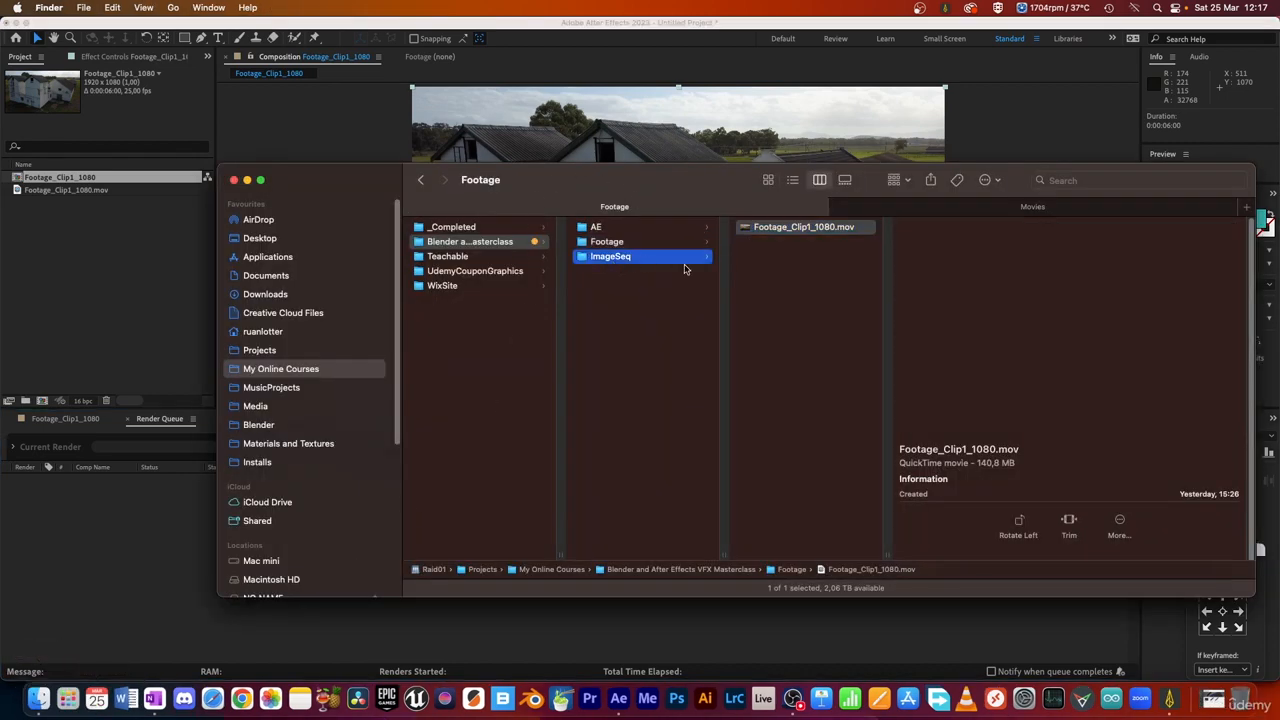
drag(680, 190, 512, 180)
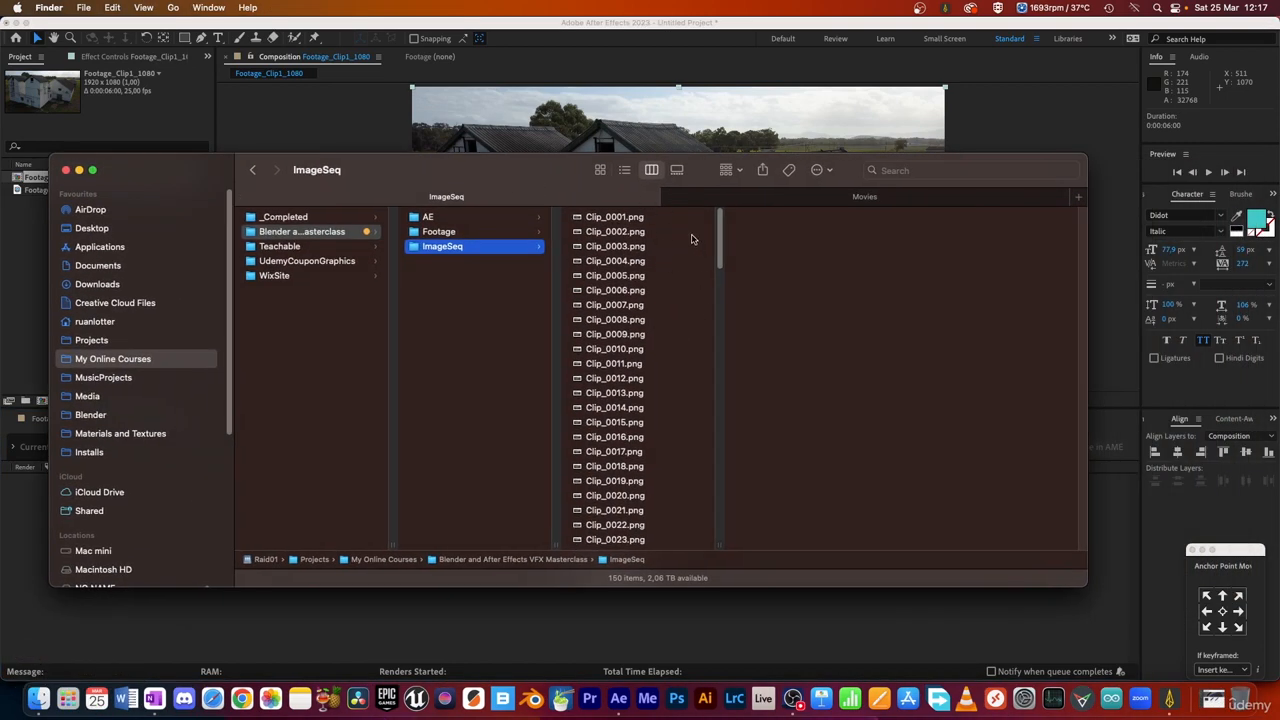
click(589, 220)
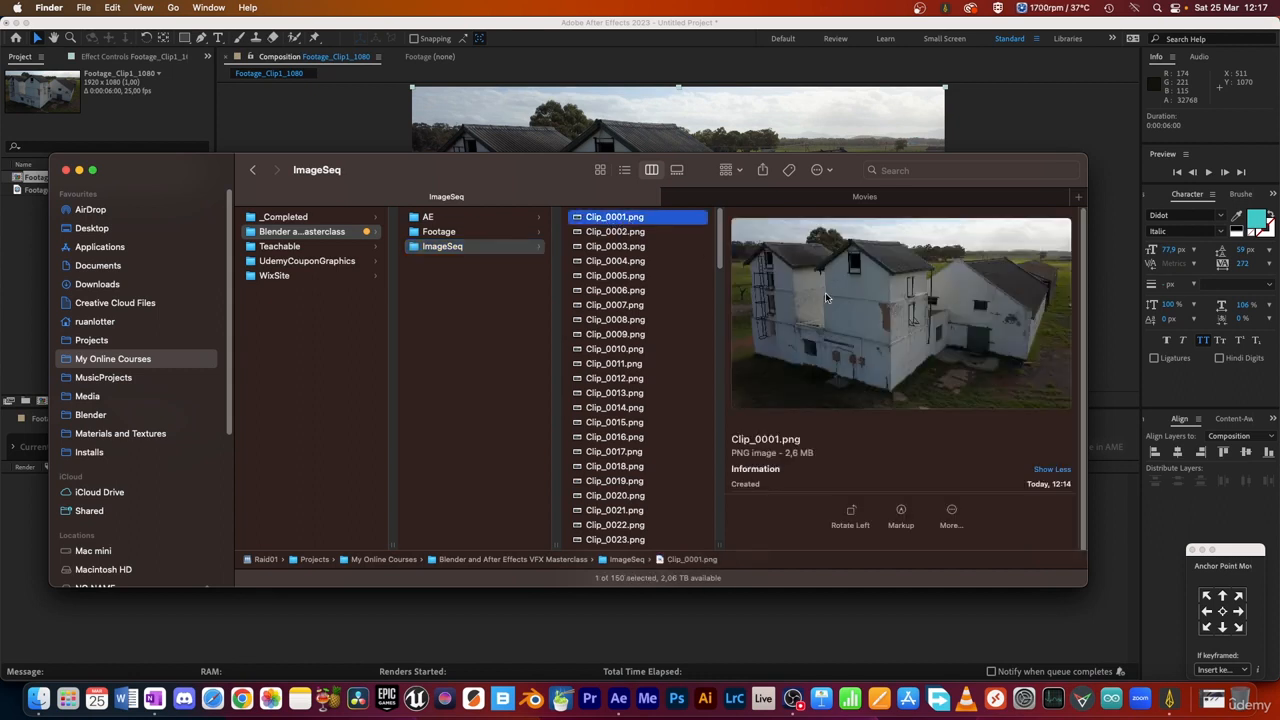
drag(720, 243, 710, 515)
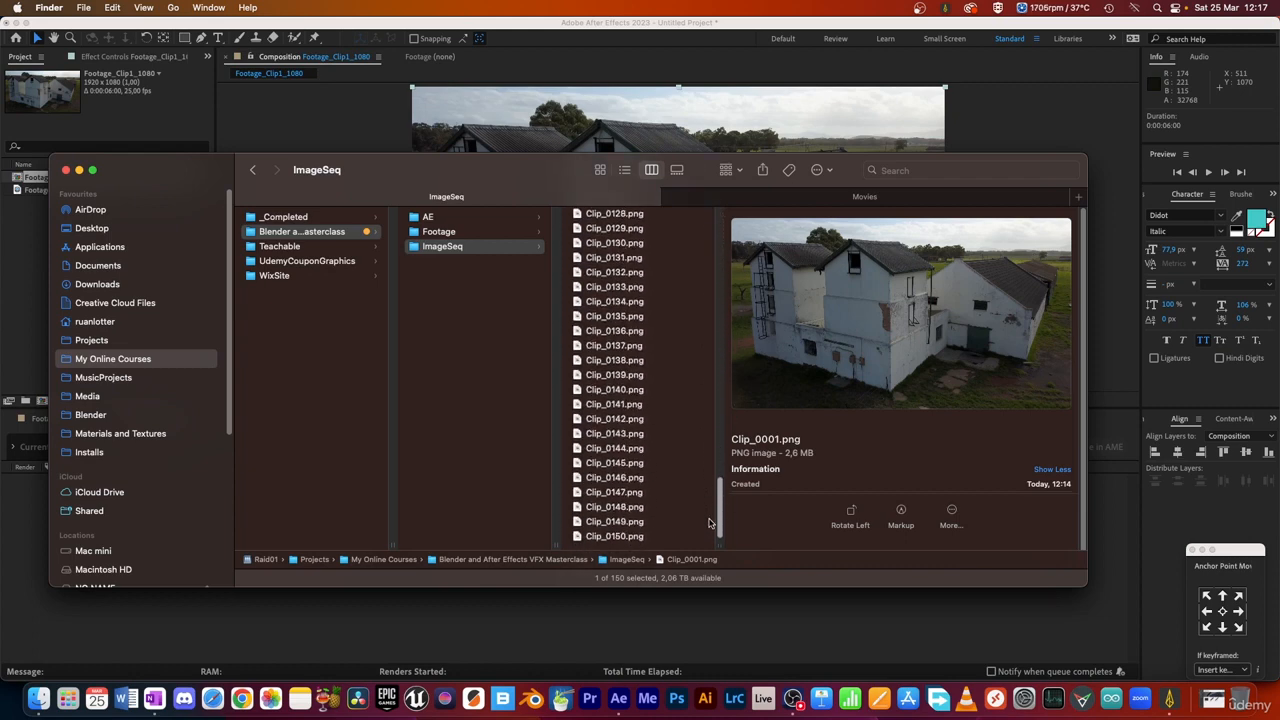
click(627, 537)
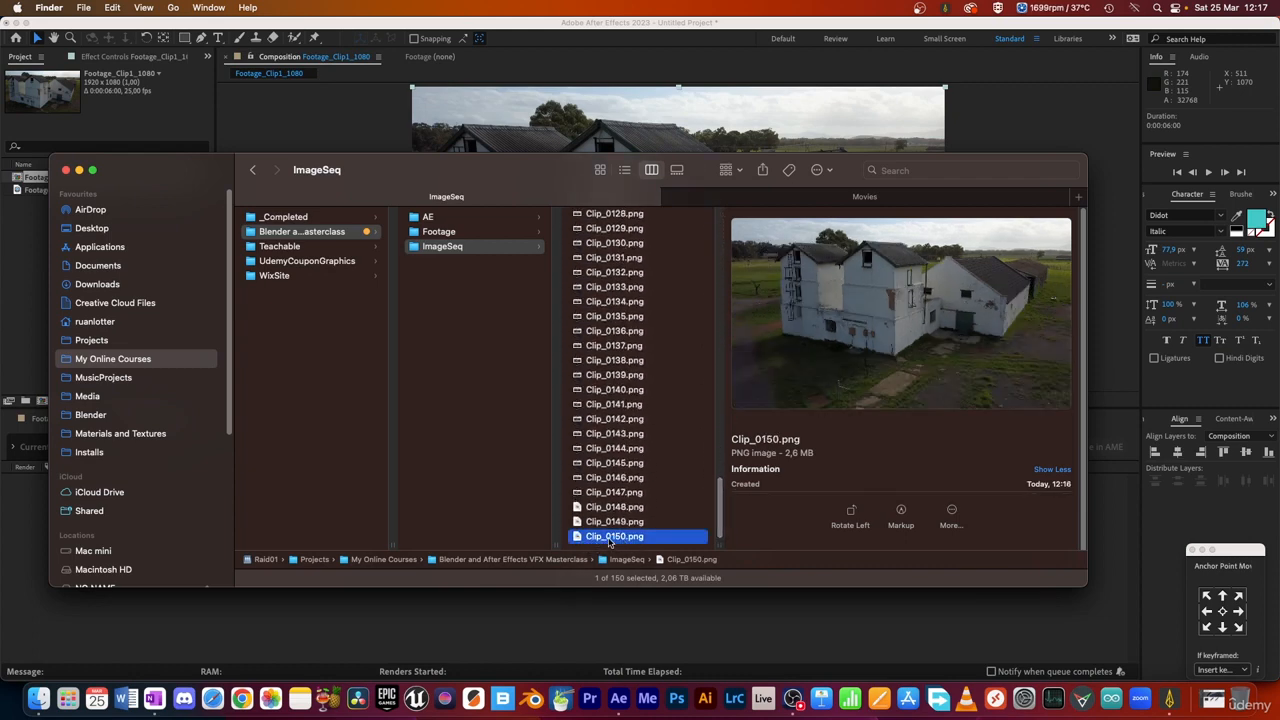
Step: Preview Clip_0150.png enlarged, step backward through the preceding frames, and return to the start of the sequence
key(space)
key(space)
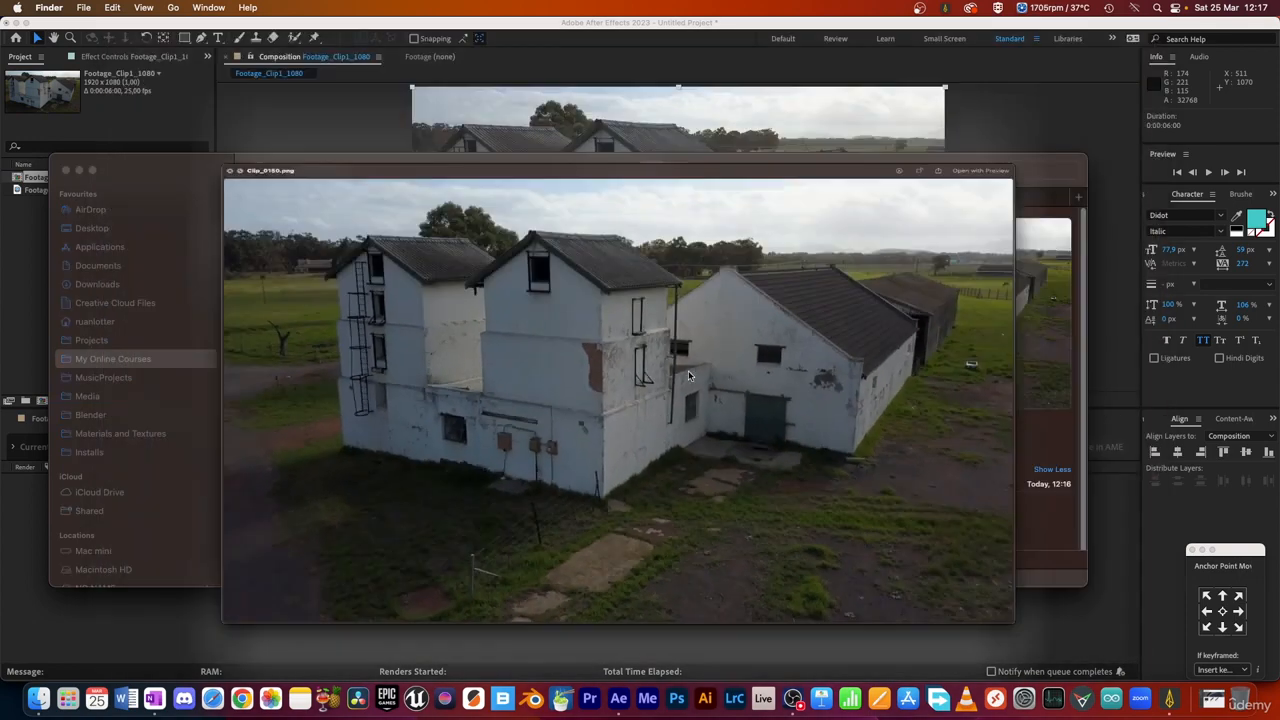
key(space)
key(Up)
key(Up)
key(Up)
key(Up)
key(Up)
key(Up)
key(Up)
key(Up)
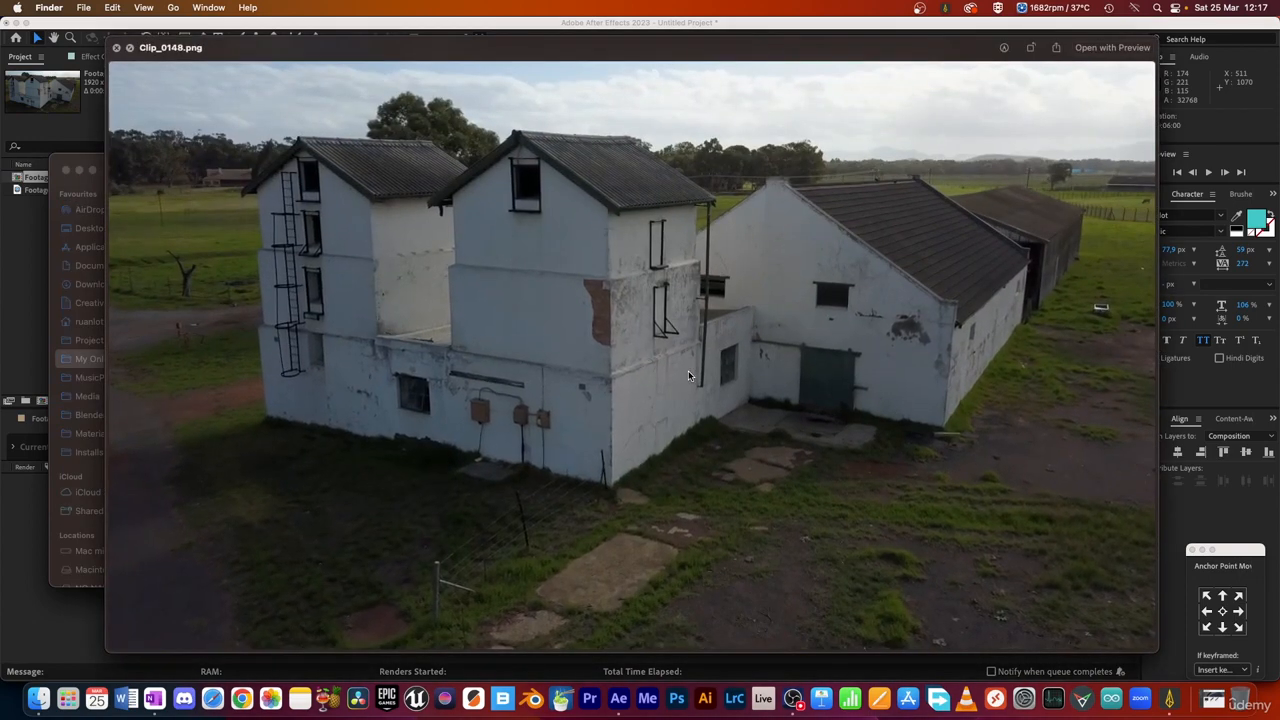
key(Up)
key(Up)
key(Up)
key(Up)
key(Up)
key(space)
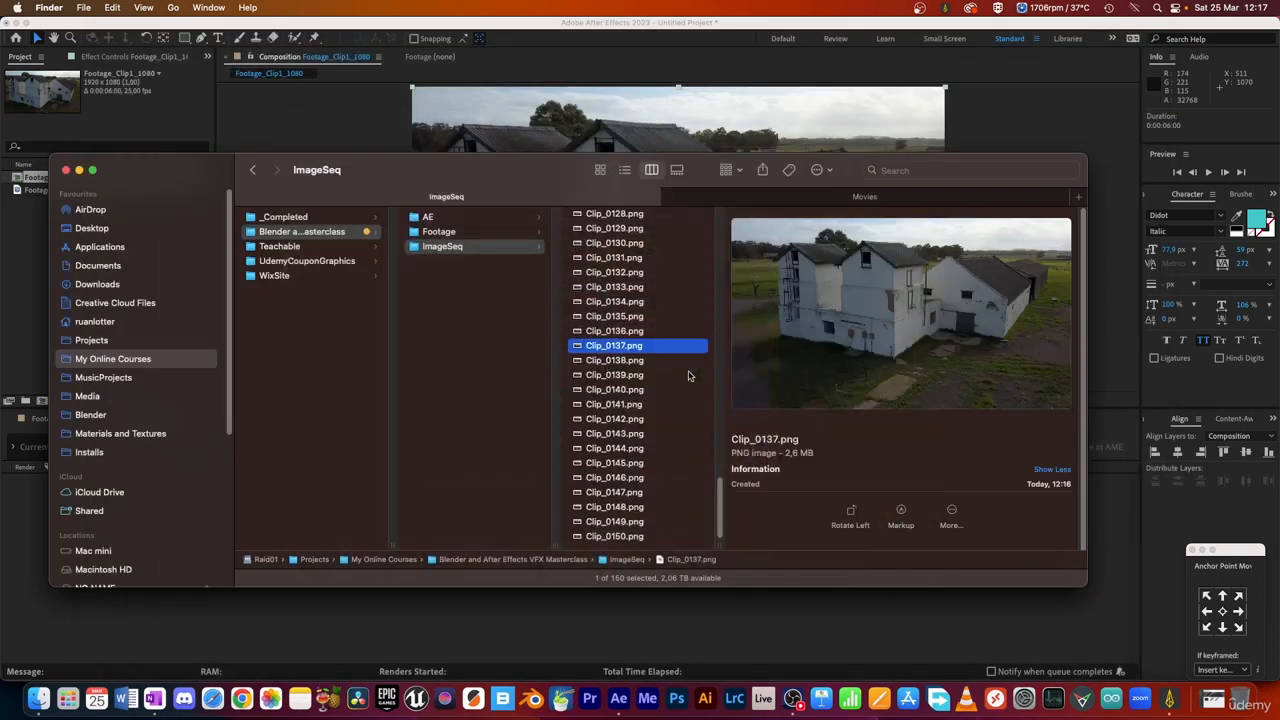
drag(721, 508, 721, 318)
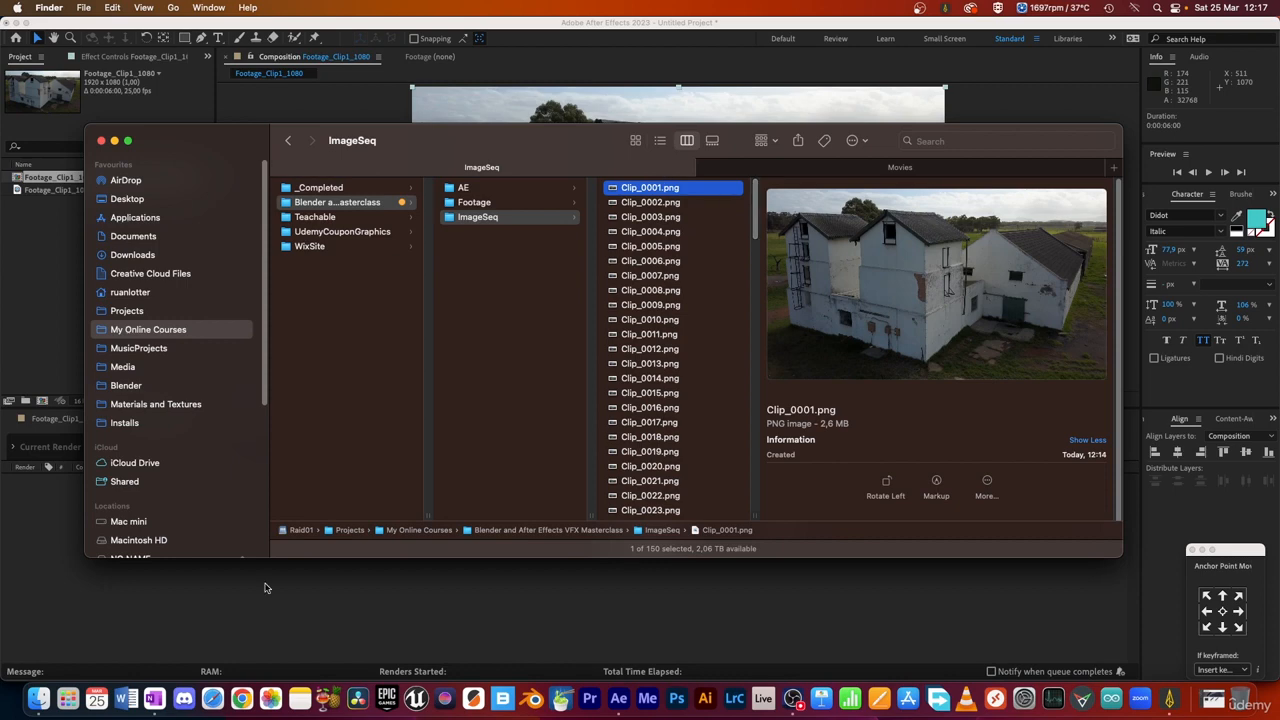
Step: Return to After Effects and quit it without saving the untitled project
click(247, 612)
click(66, 8)
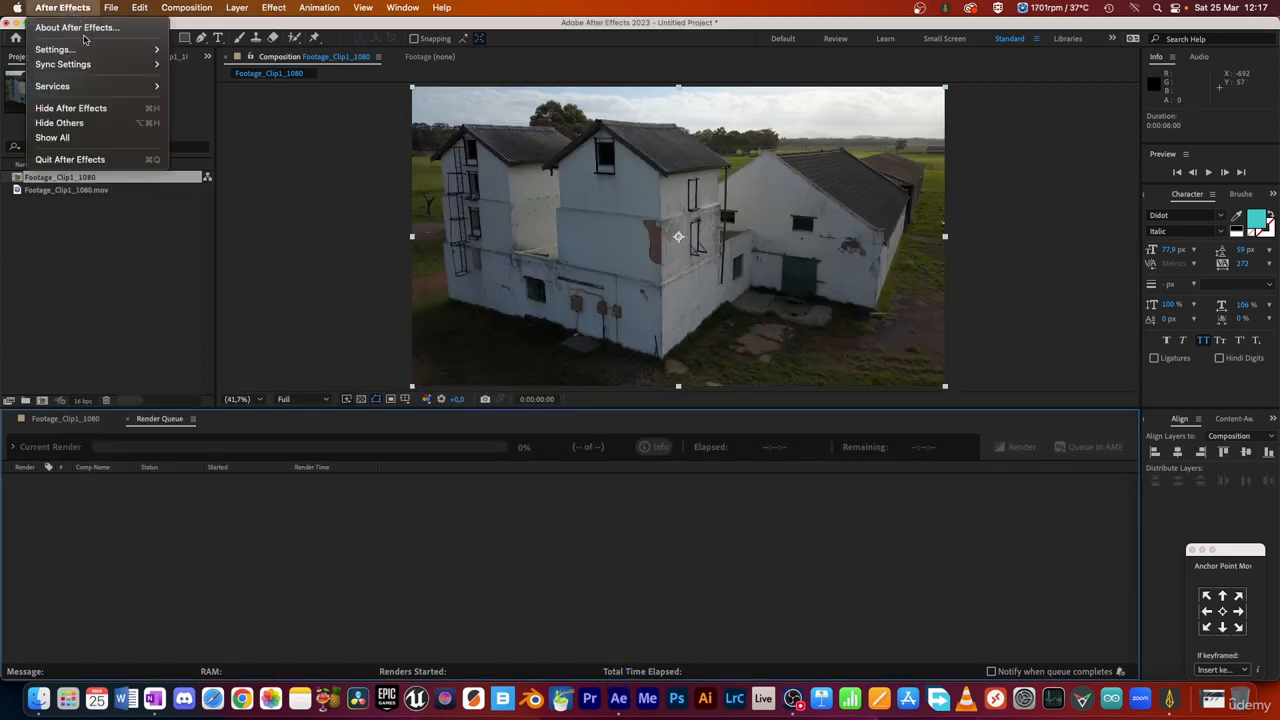
click(70, 159)
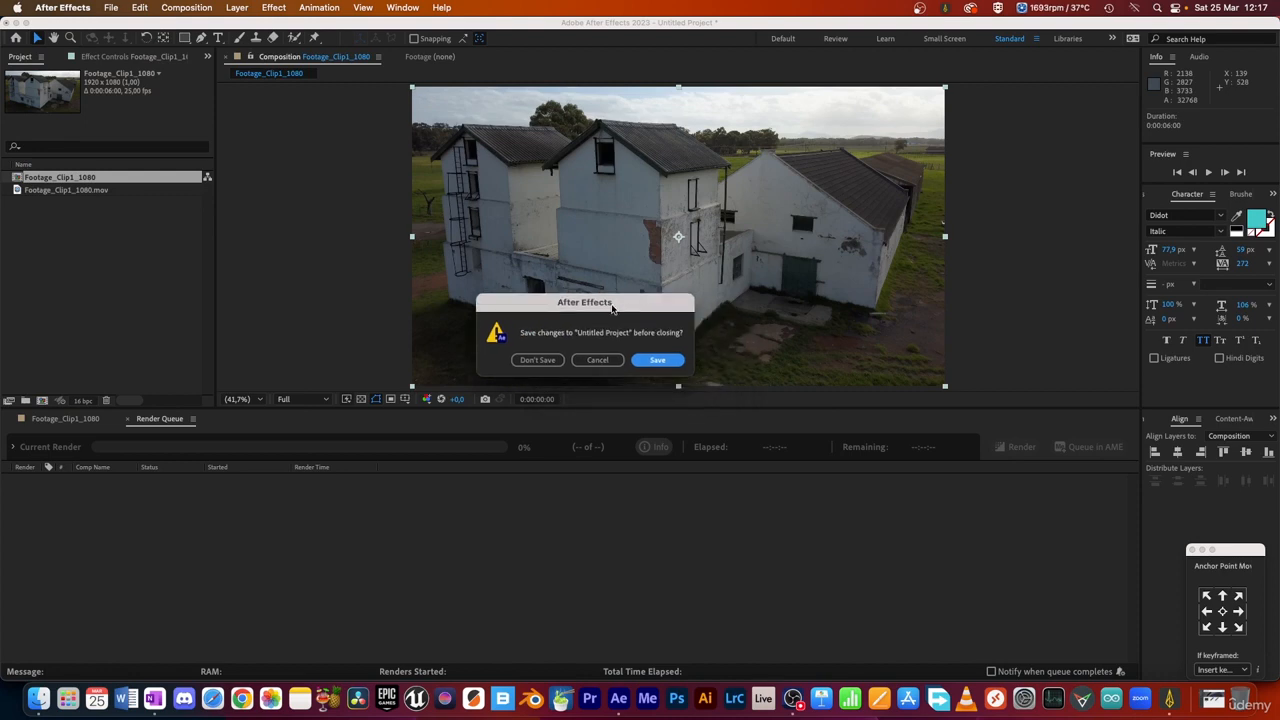
click(549, 364)
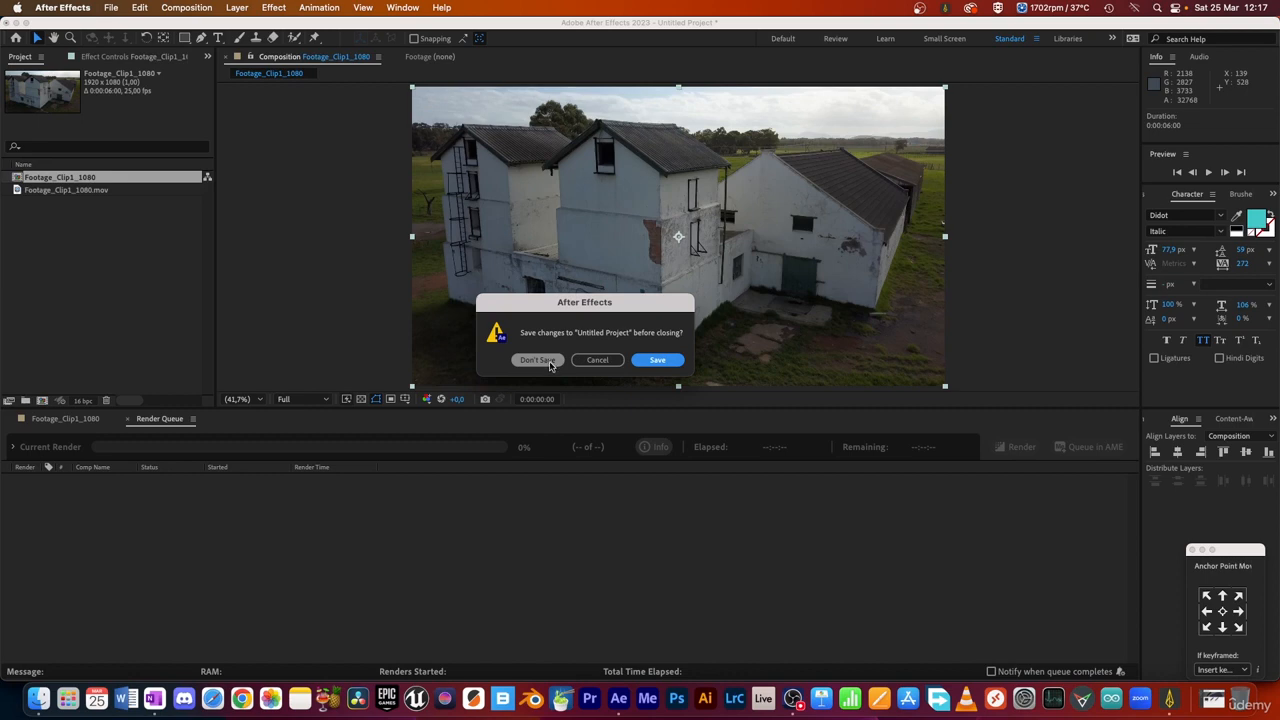